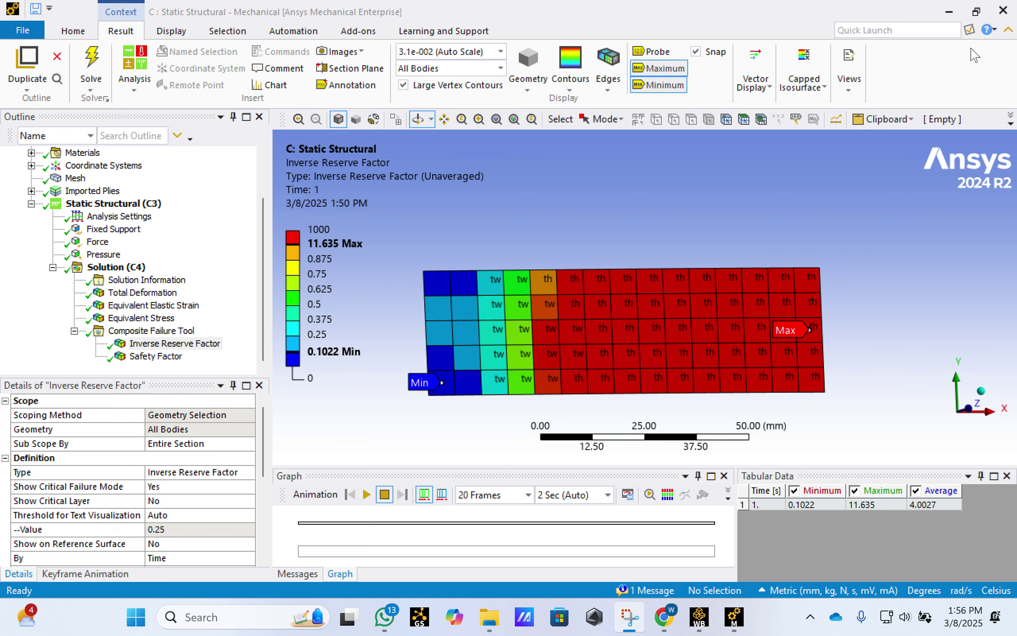
Close Mechanical and, in Workbench, add an ACP (Post) system sharing the ACP (Pre) engineering data, geometry and model.
{"action": "left_click", "coordinate": [1002, 11]}
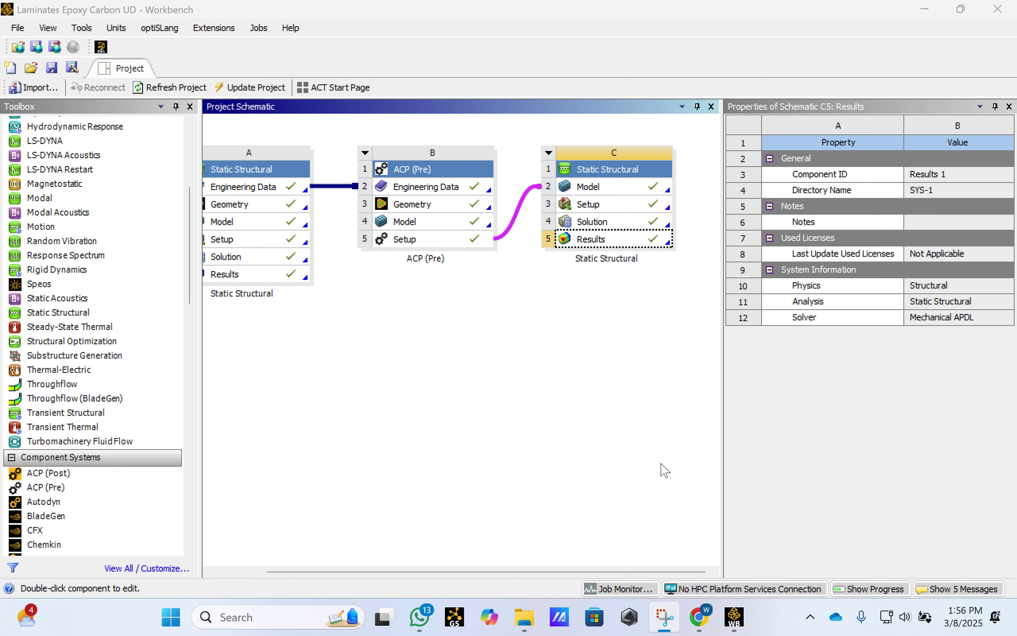
{"action": "left_click", "coordinate": [644, 570]}
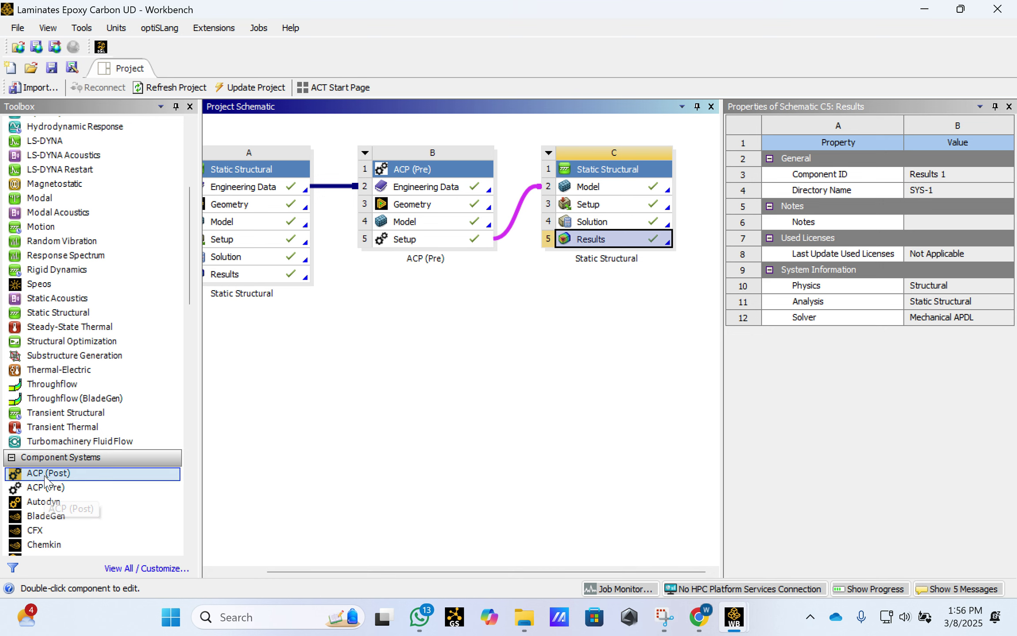
{"action": "left_click", "coordinate": [56, 476]}
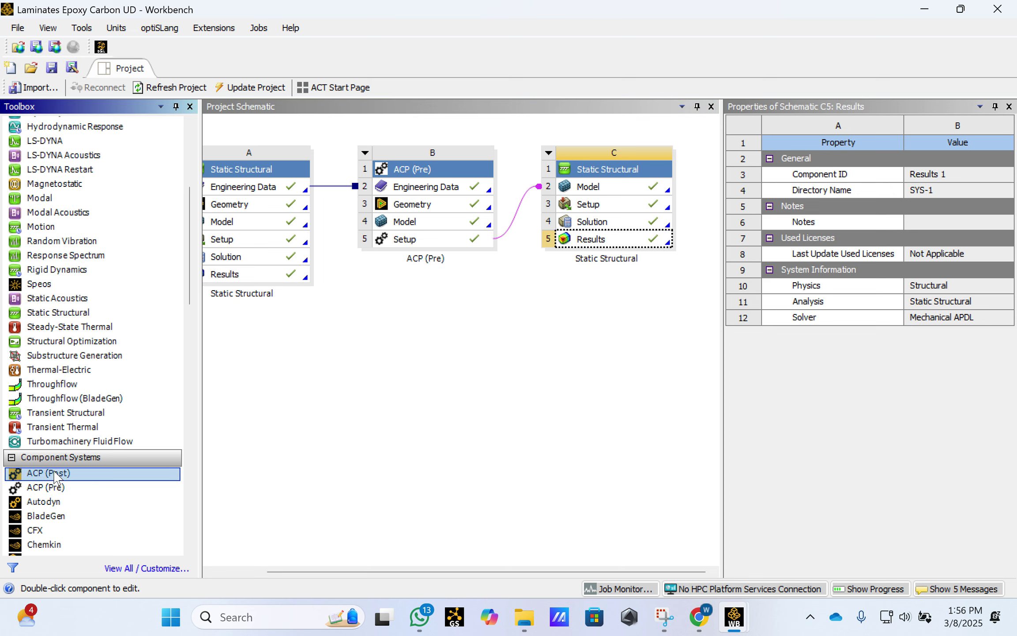
{"action": "left_click_drag", "start_coordinate": [54, 476], "coordinate": [442, 220]}
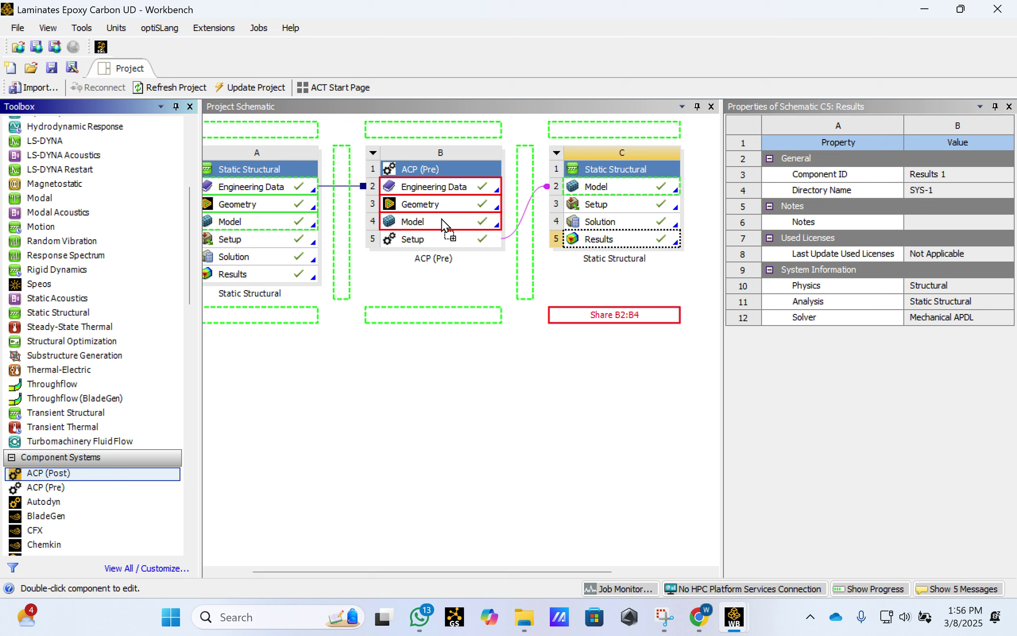
{"action": "left_click_drag", "start_coordinate": [443, 223], "coordinate": [442, 223]}
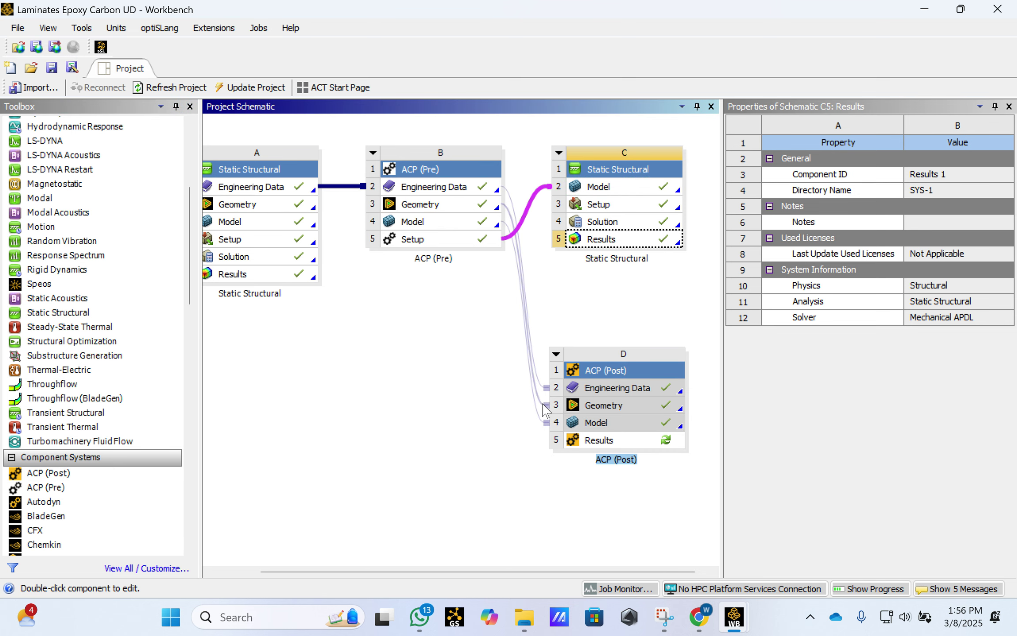
{"action": "left_click", "coordinate": [536, 484]}
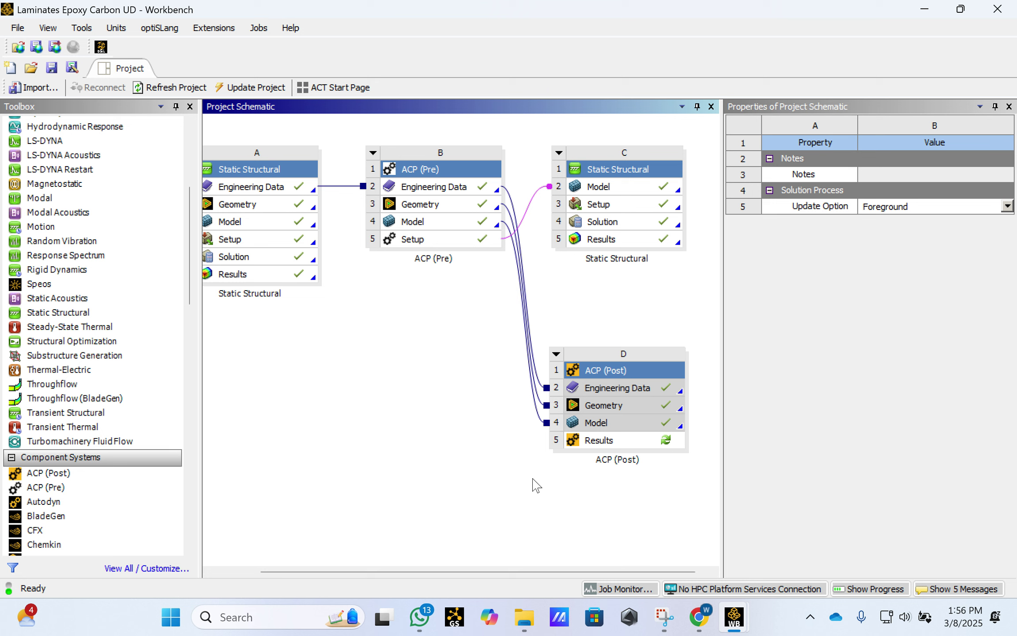
Link system C's static structural Solution to the ACP (Post) Results and update the project.
{"action": "left_click", "coordinate": [611, 225]}
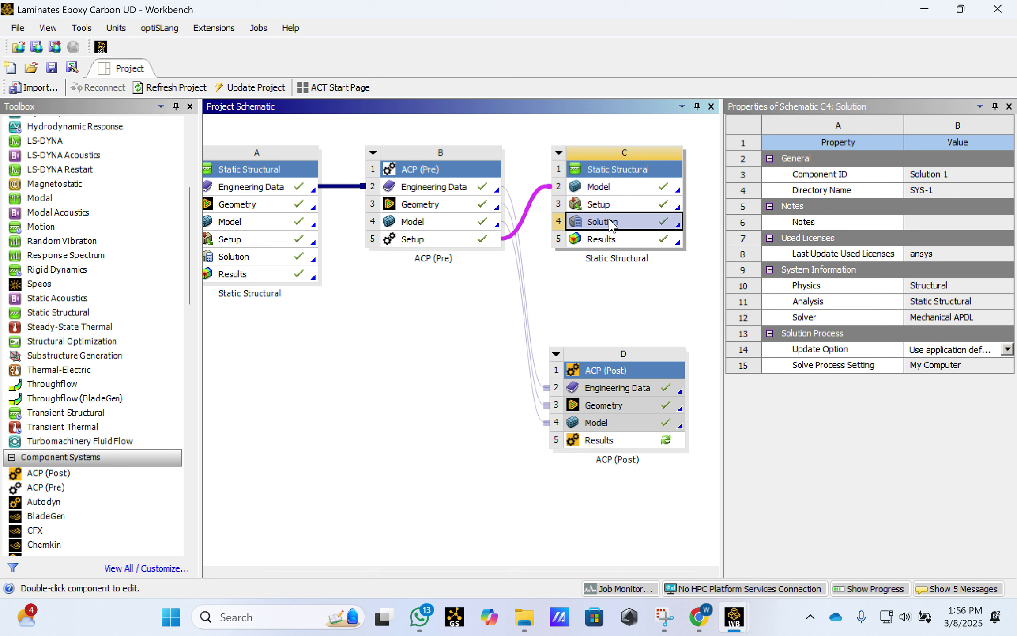
{"action": "left_click_drag", "start_coordinate": [611, 223], "coordinate": [613, 443]}
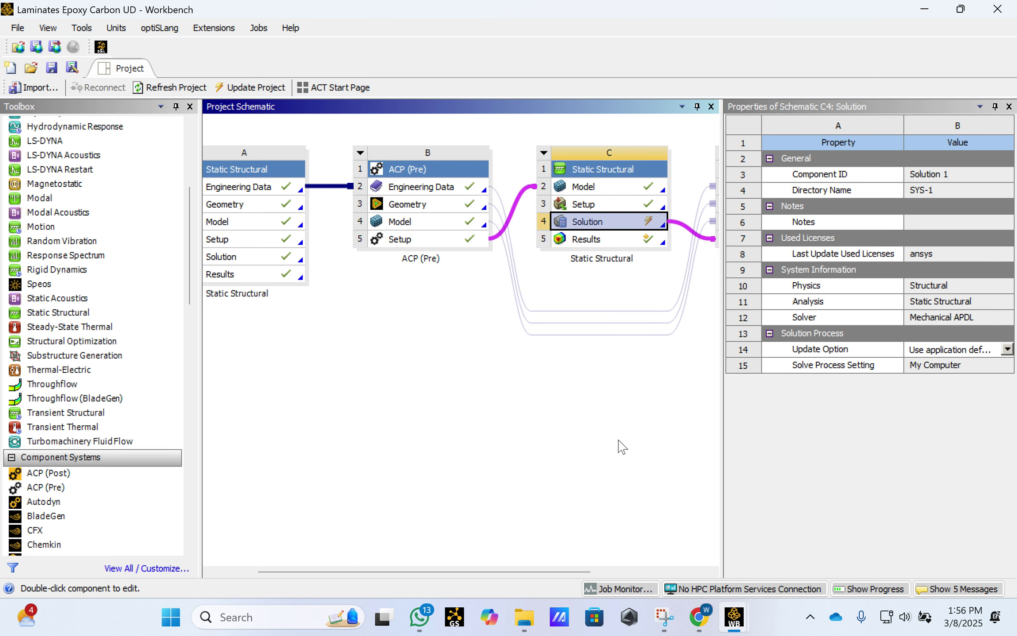
{"action": "left_click_drag", "start_coordinate": [589, 574], "coordinate": [678, 576]}
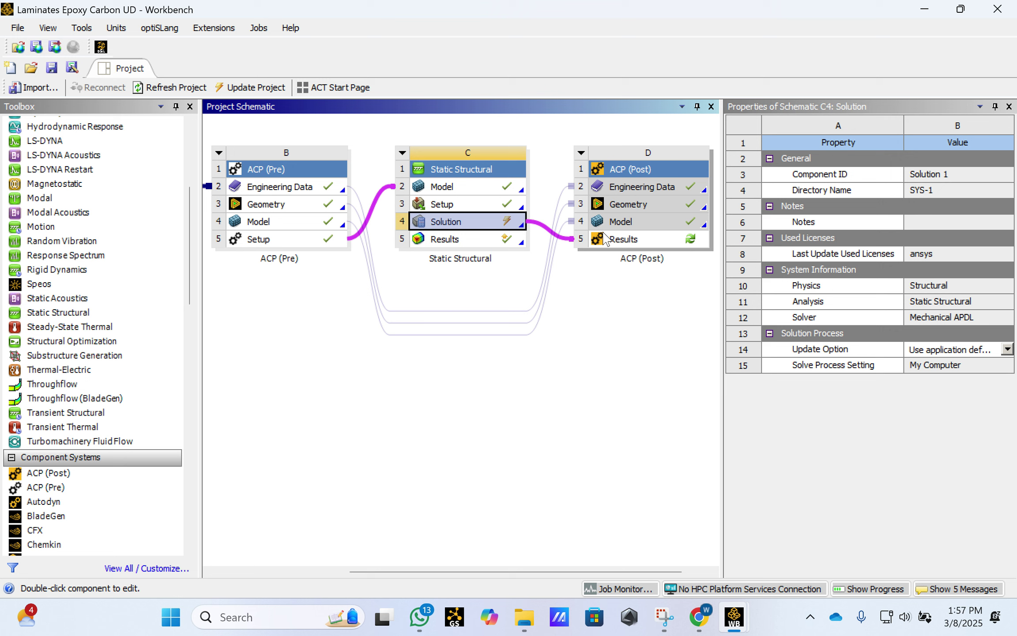
{"action": "left_click", "coordinate": [242, 87]}
{"action": "left_click_drag", "start_coordinate": [666, 572], "coordinate": [685, 572]}
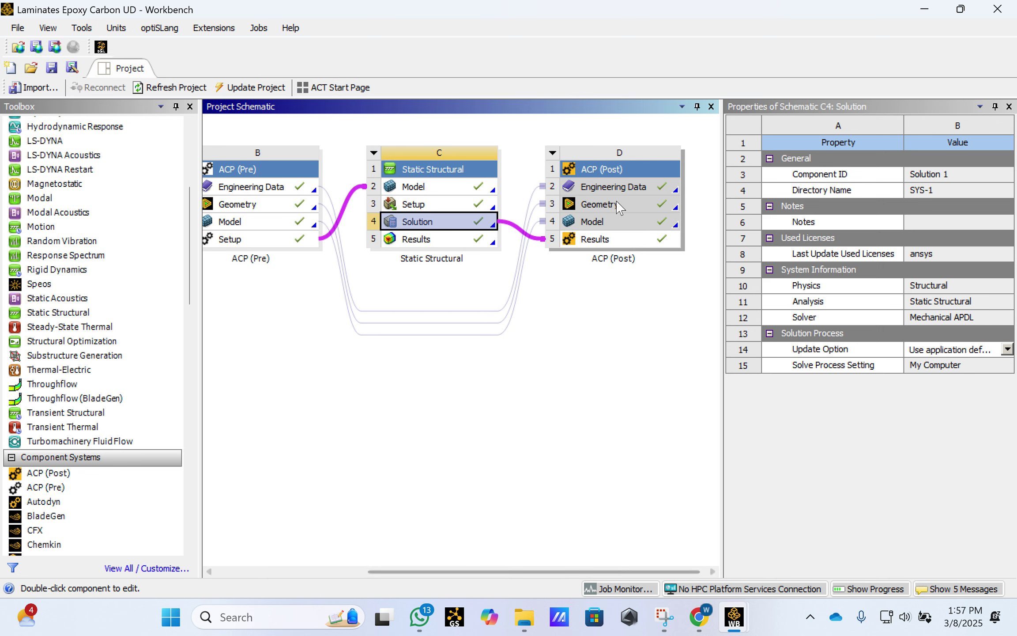
Open the ACP (Post) results and create failure criteria with Tsai-Wu enabled for reinforced plies, using 2D and weighting factor 1.0.
{"action": "double_click", "coordinate": [603, 238]}
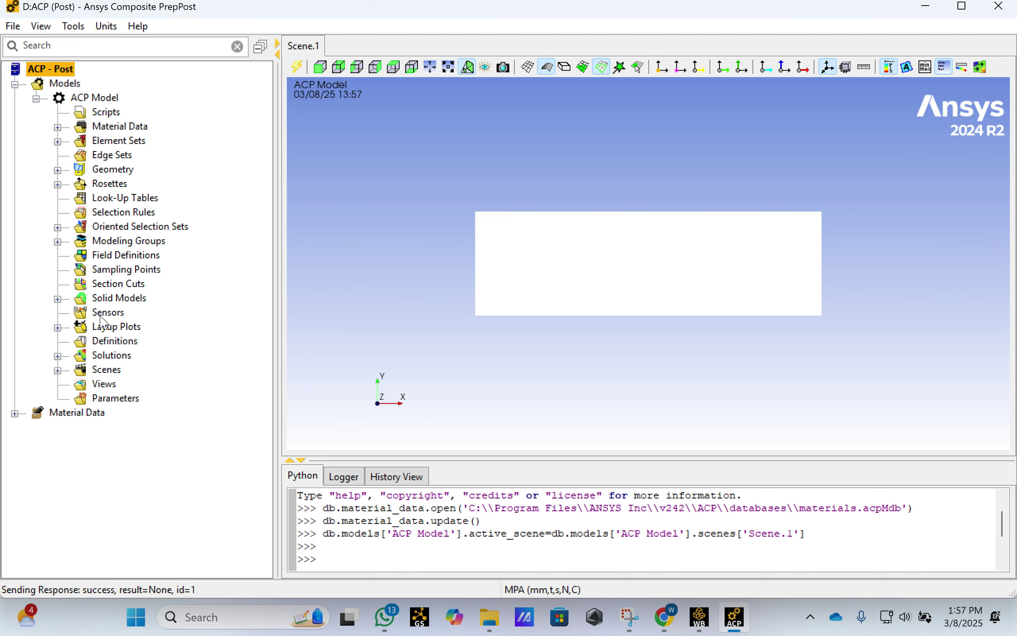
{"action": "left_click", "coordinate": [103, 344]}
{"action": "right_click", "coordinate": [107, 345]}
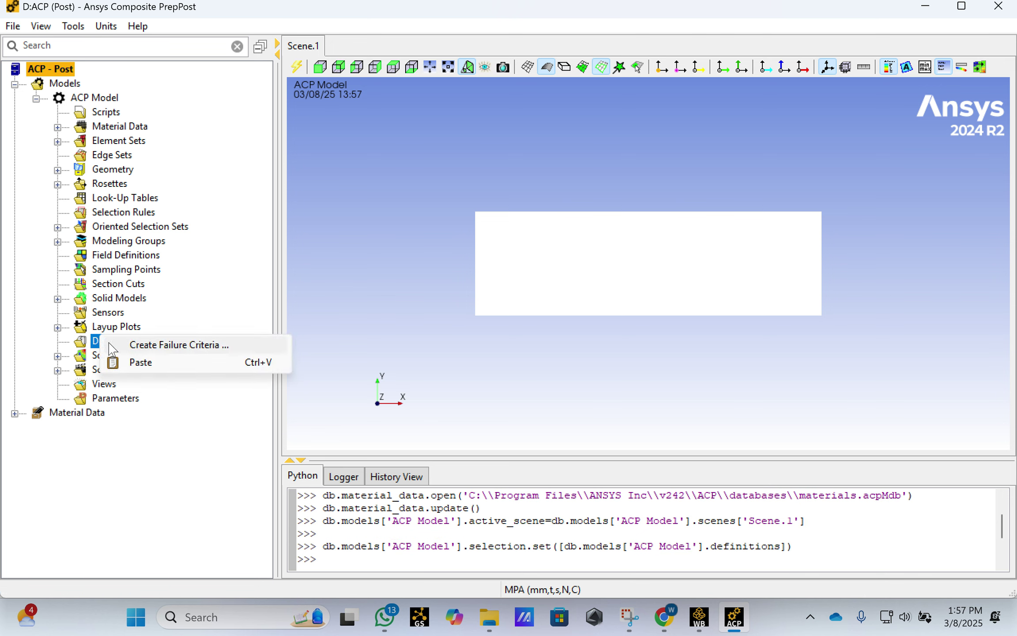
{"action": "left_click", "coordinate": [180, 346]}
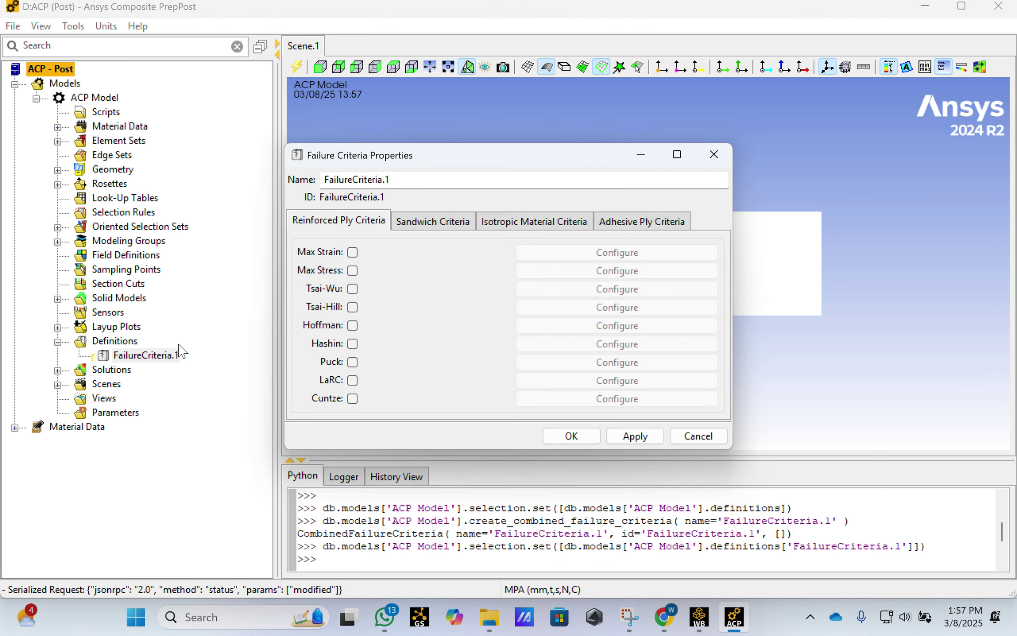
{"action": "left_click_drag", "start_coordinate": [457, 159], "coordinate": [501, 142]}
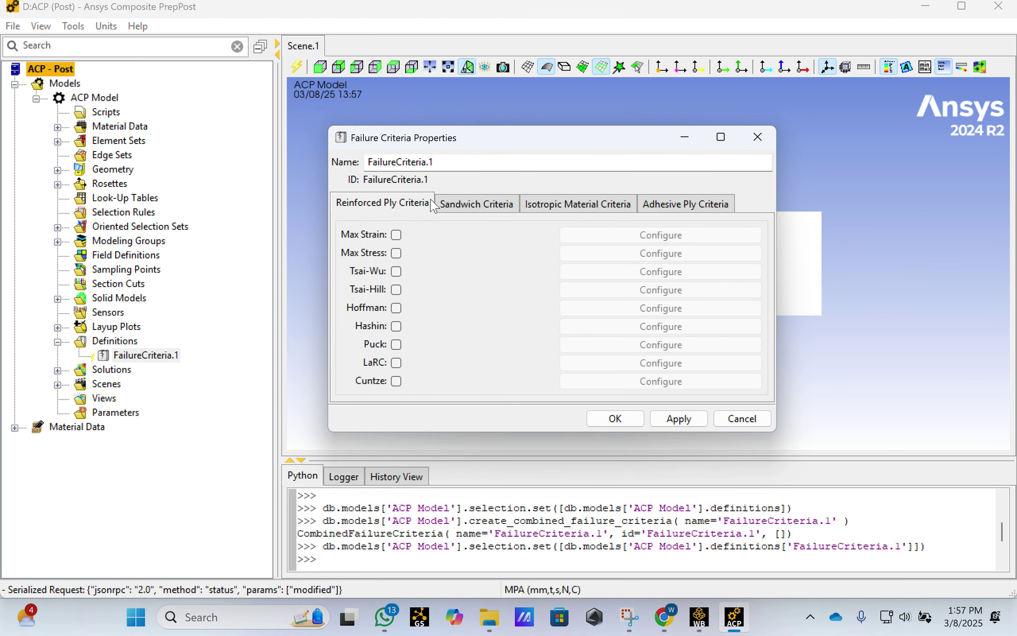
{"action": "left_click", "coordinate": [396, 270]}
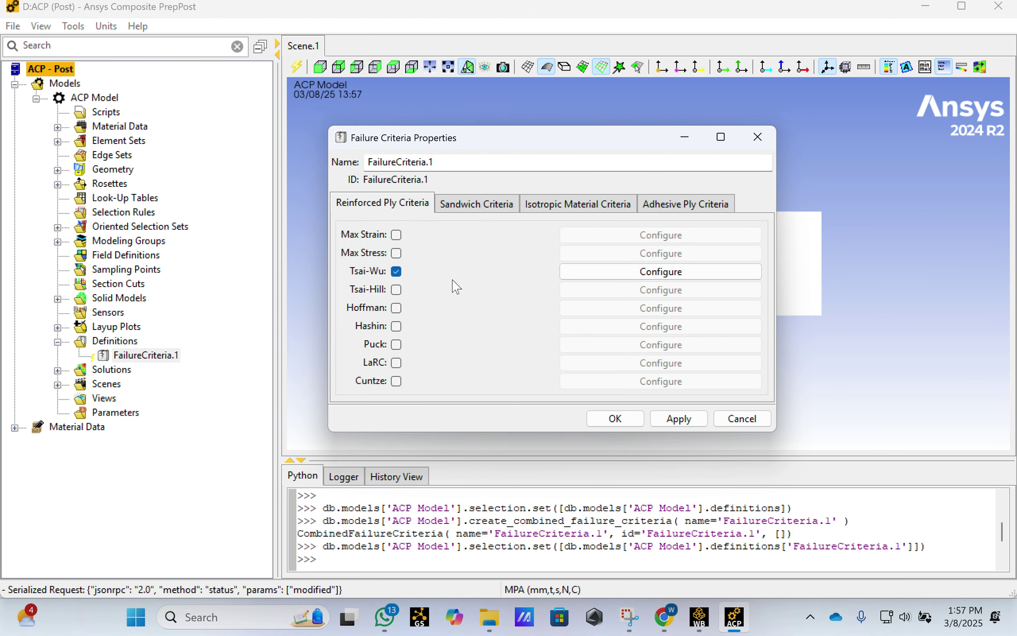
{"action": "left_click", "coordinate": [661, 272]}
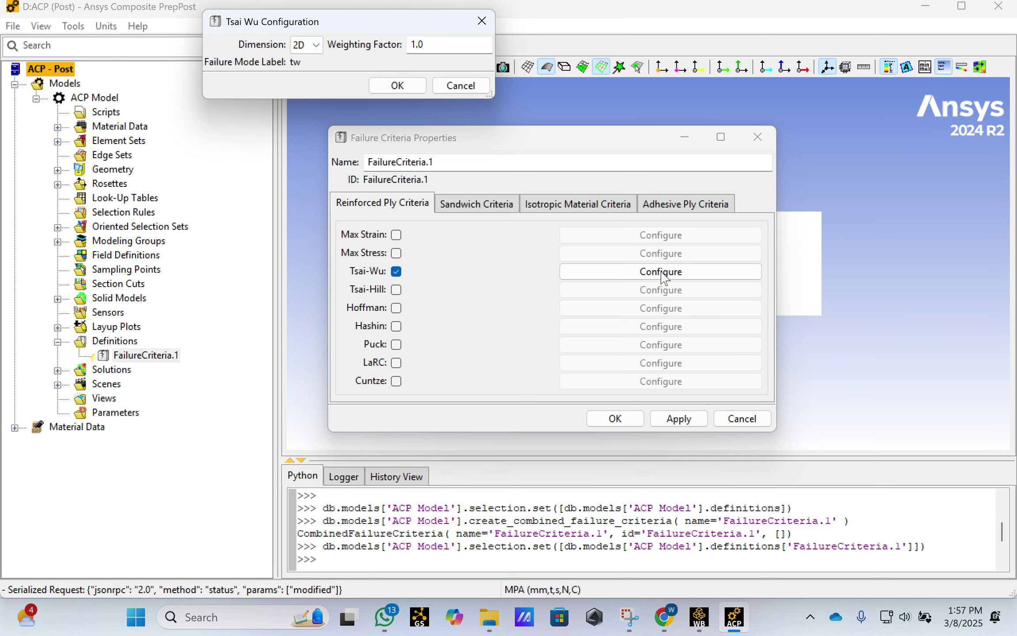
{"action": "left_click", "coordinate": [399, 86]}
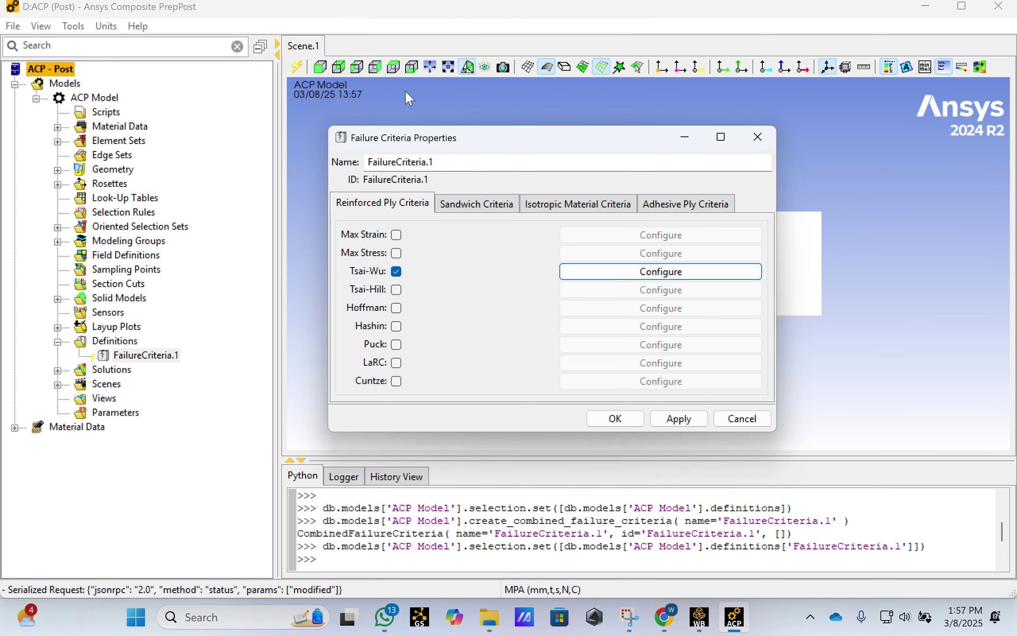
{"action": "left_click", "coordinate": [678, 418]}
{"action": "left_click", "coordinate": [616, 419]}
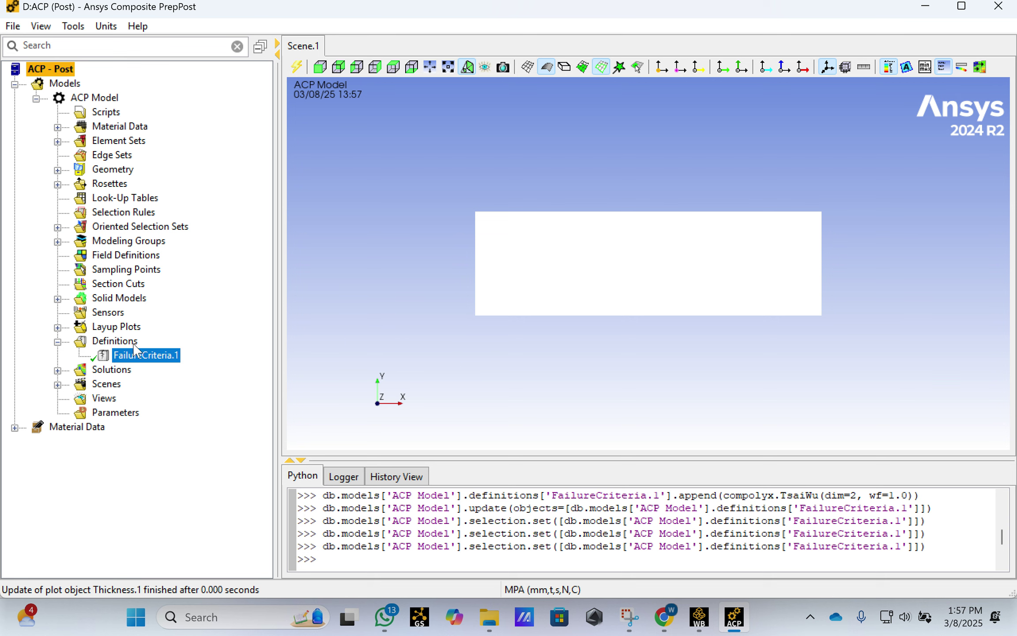
Apply Solution 1's properties with reading of strains and stresses active for set 1.
{"action": "left_click", "coordinate": [58, 371]}
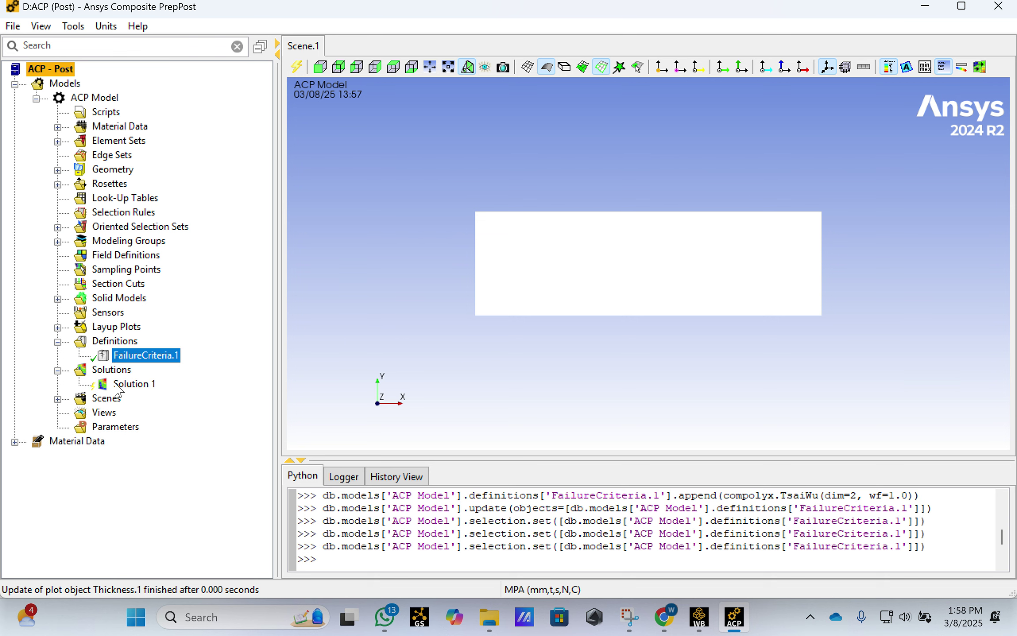
{"action": "right_click", "coordinate": [128, 388]}
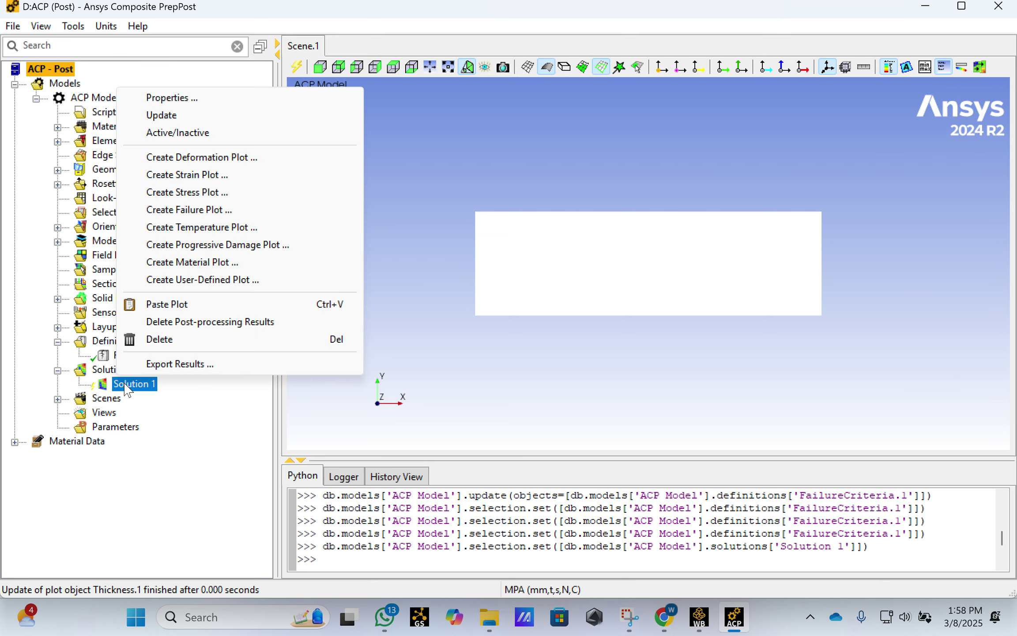
{"action": "left_click", "coordinate": [182, 101]}
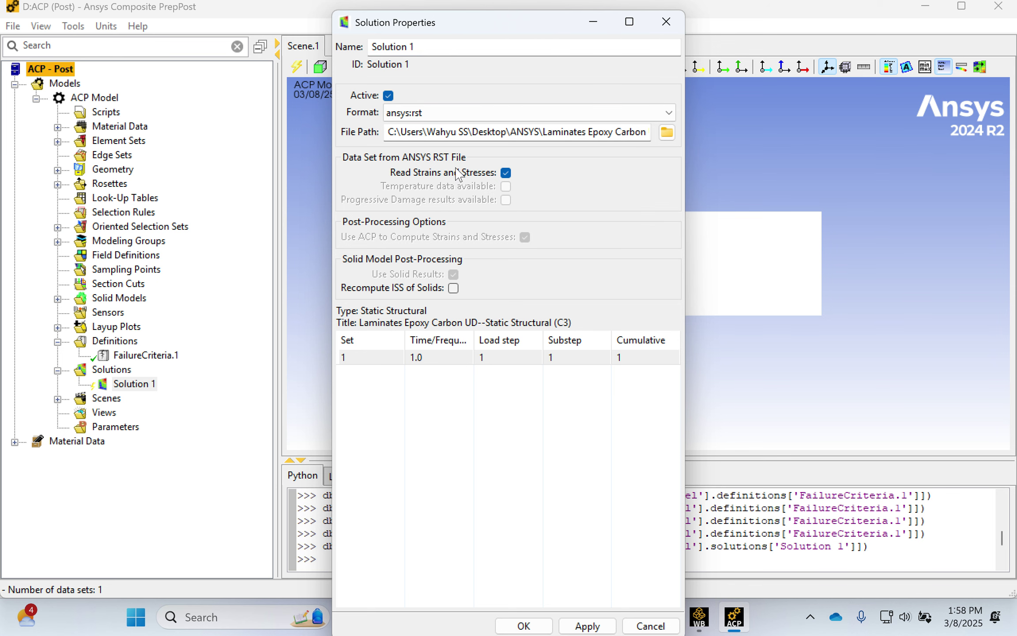
{"action": "left_click", "coordinate": [586, 625]}
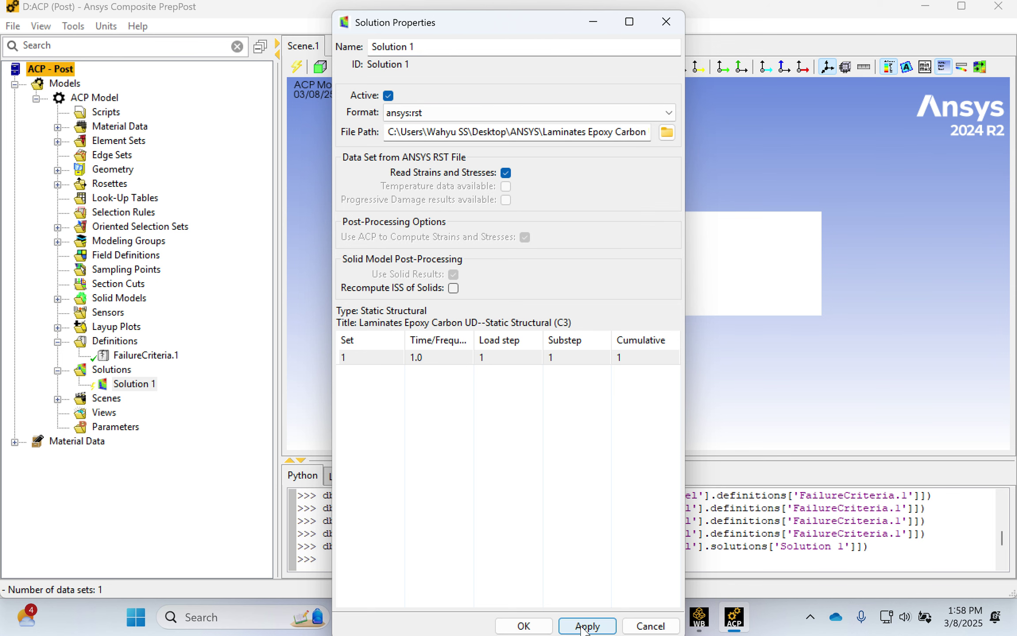
{"action": "left_click", "coordinate": [525, 625]}
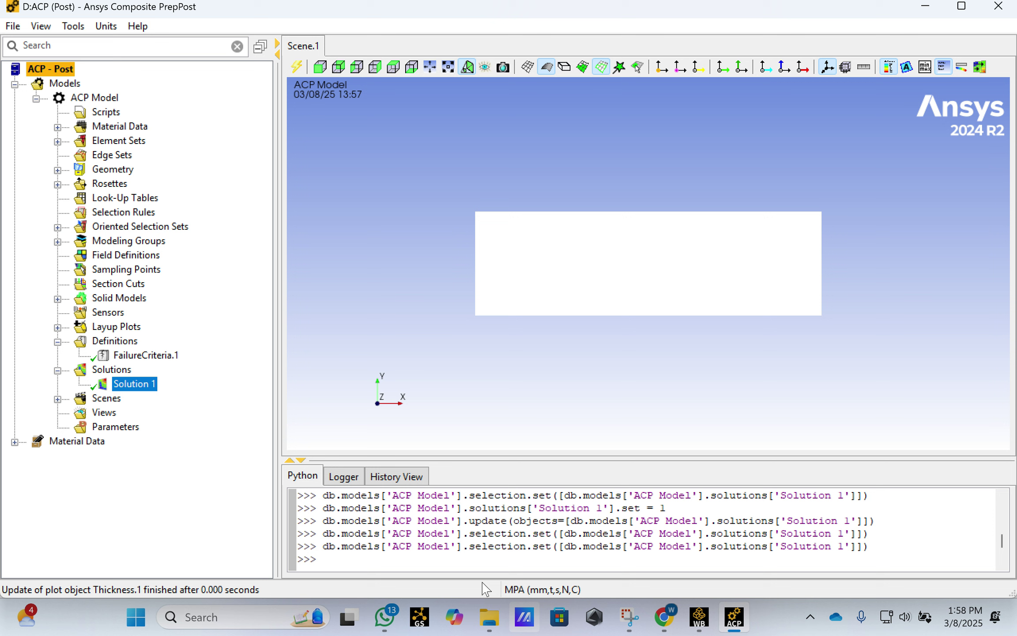
{"action": "left_click", "coordinate": [95, 372]}
{"action": "right_click", "coordinate": [96, 374]}
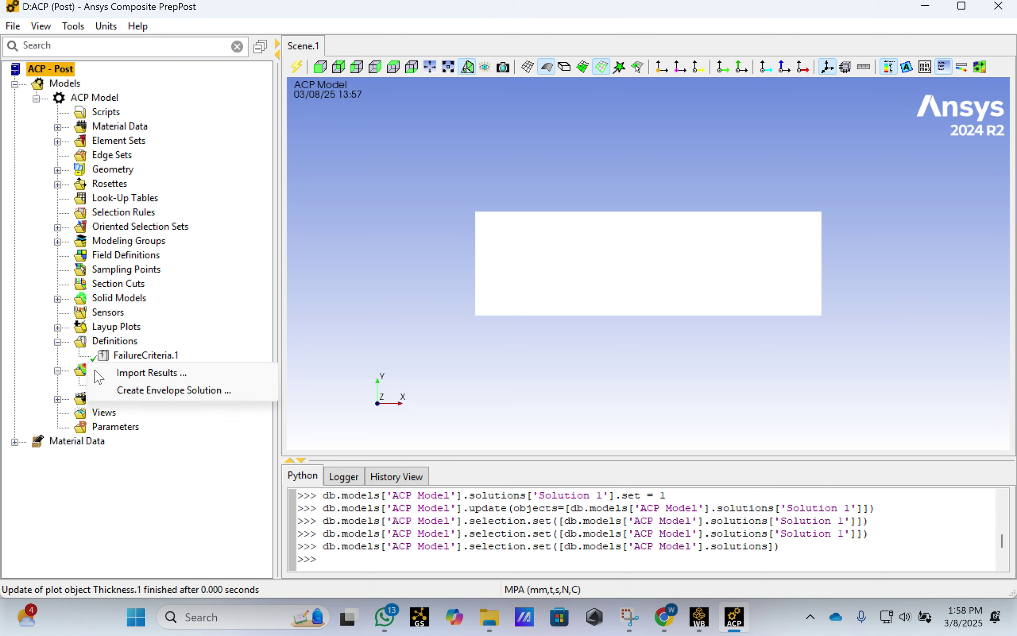
{"action": "left_click", "coordinate": [75, 372]}
Create a usum deformation plot under Solution 1, scoped to the All_Elements element set instead of the entire model.
{"action": "left_click", "coordinate": [131, 383]}
{"action": "right_click", "coordinate": [133, 384]}
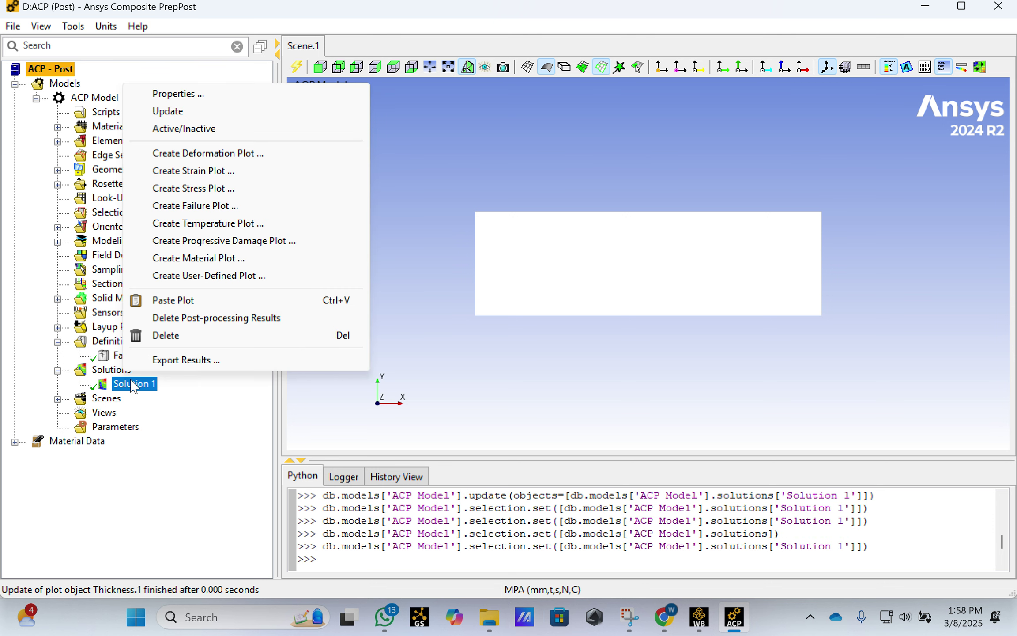
{"action": "left_click", "coordinate": [208, 153]}
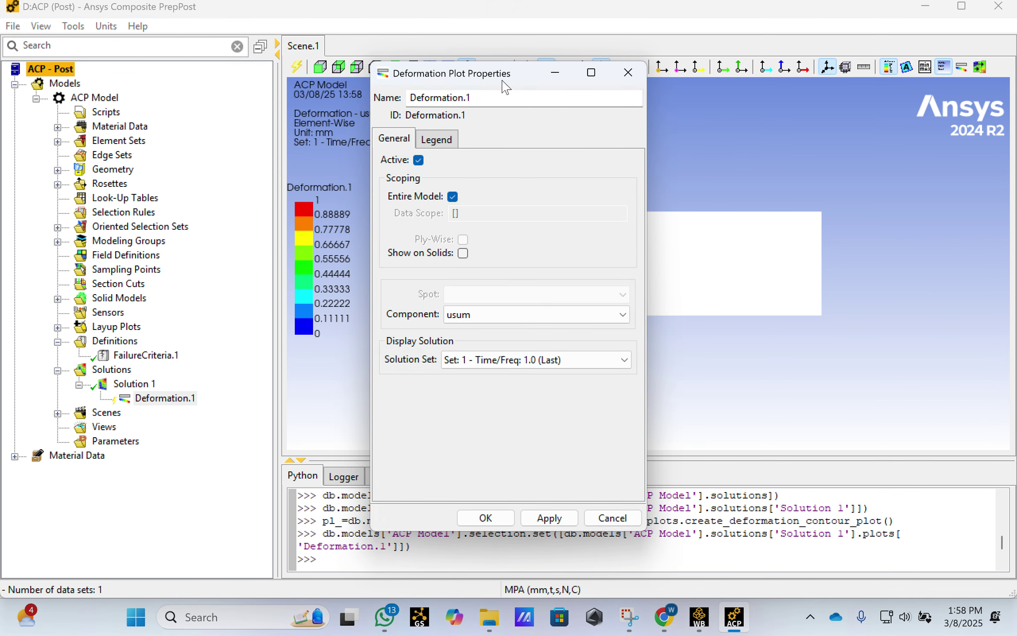
{"action": "left_click_drag", "start_coordinate": [506, 87], "coordinate": [643, 104]}
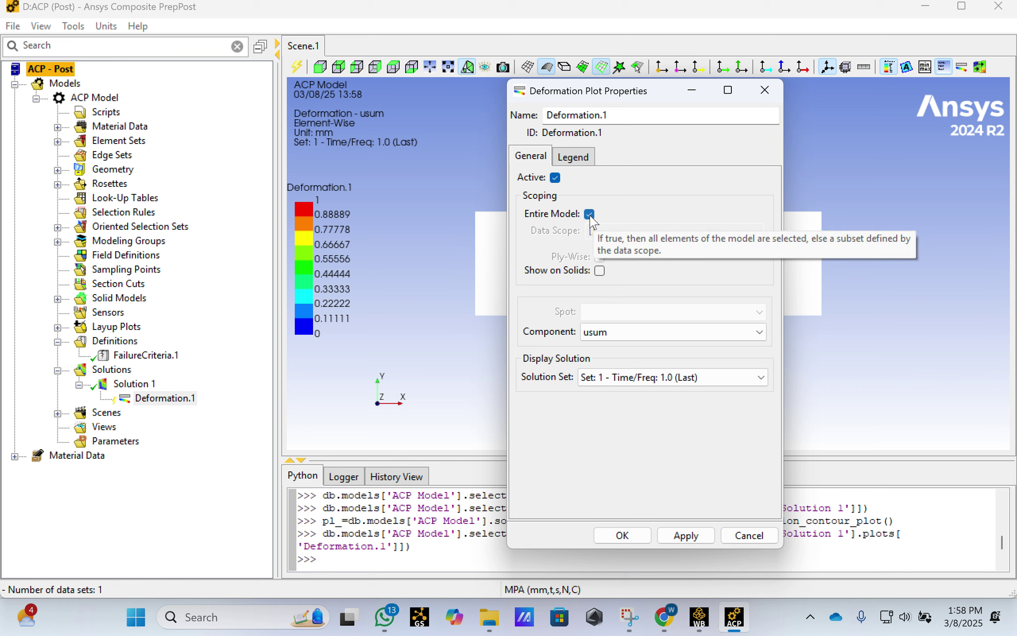
{"action": "left_click", "coordinate": [589, 213]}
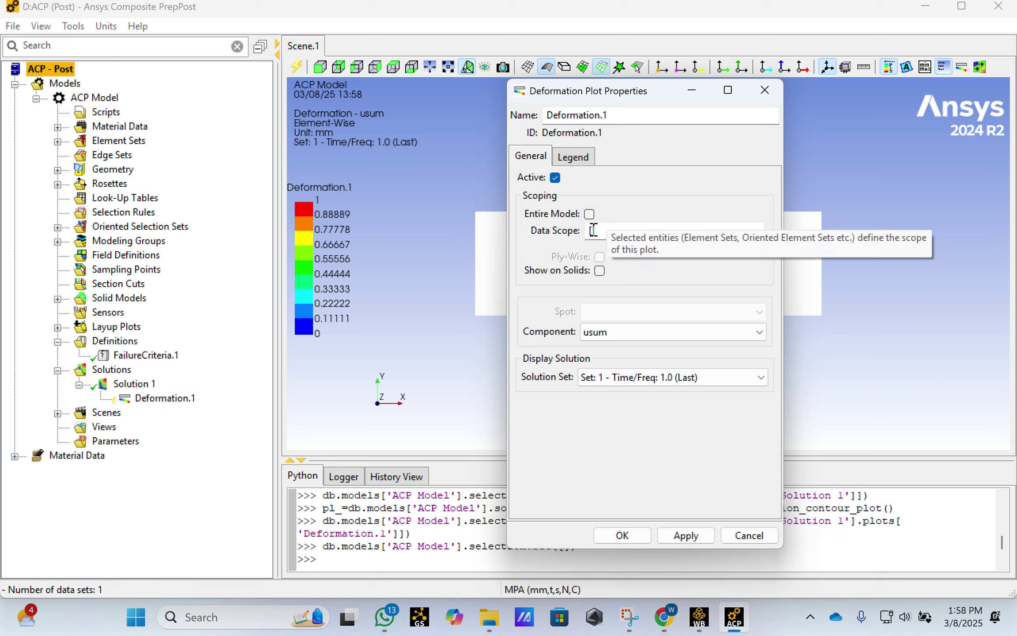
{"action": "left_click", "coordinate": [57, 140]}
{"action": "left_click", "coordinate": [134, 156]}
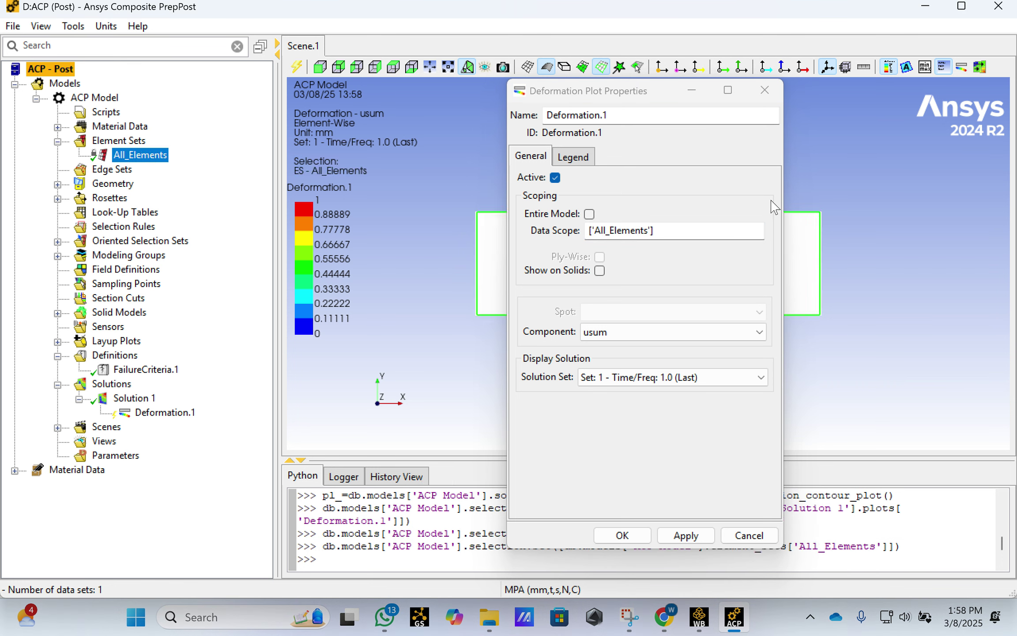
{"action": "left_click", "coordinate": [686, 536]}
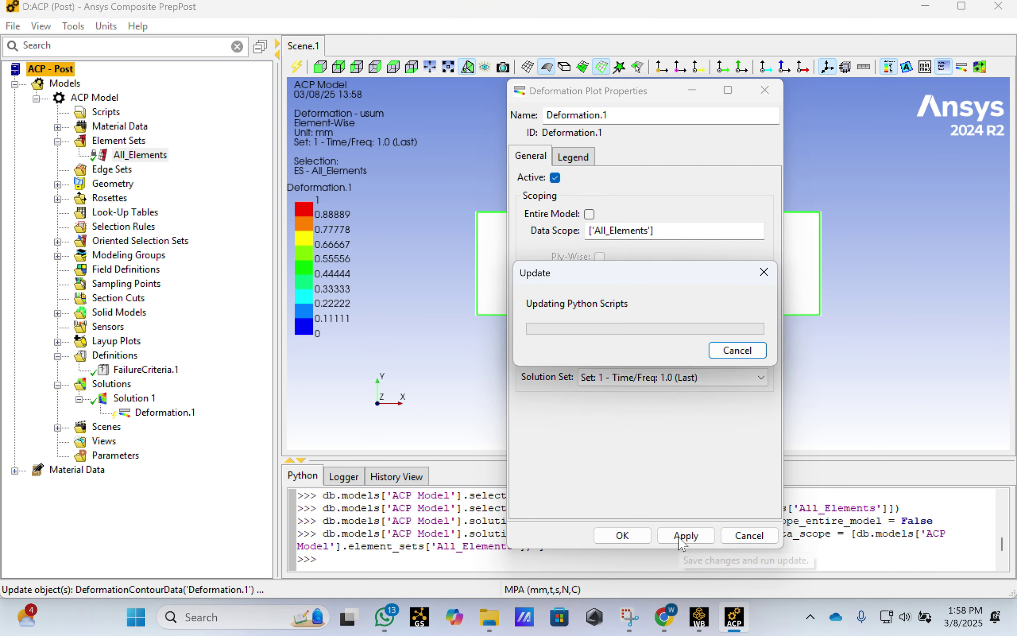
{"action": "left_click", "coordinate": [622, 536]}
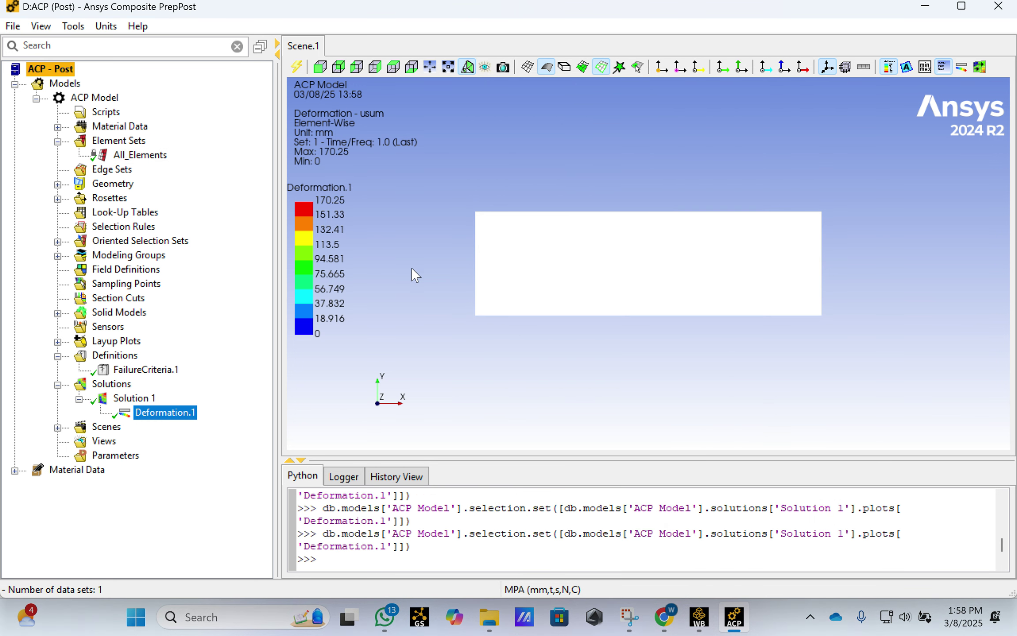
Create a ply-wise stress plot for Solution 1 with component s1 at spot bot, scoped to All_Elements instead of the entire model.
{"action": "right_click", "coordinate": [137, 399]}
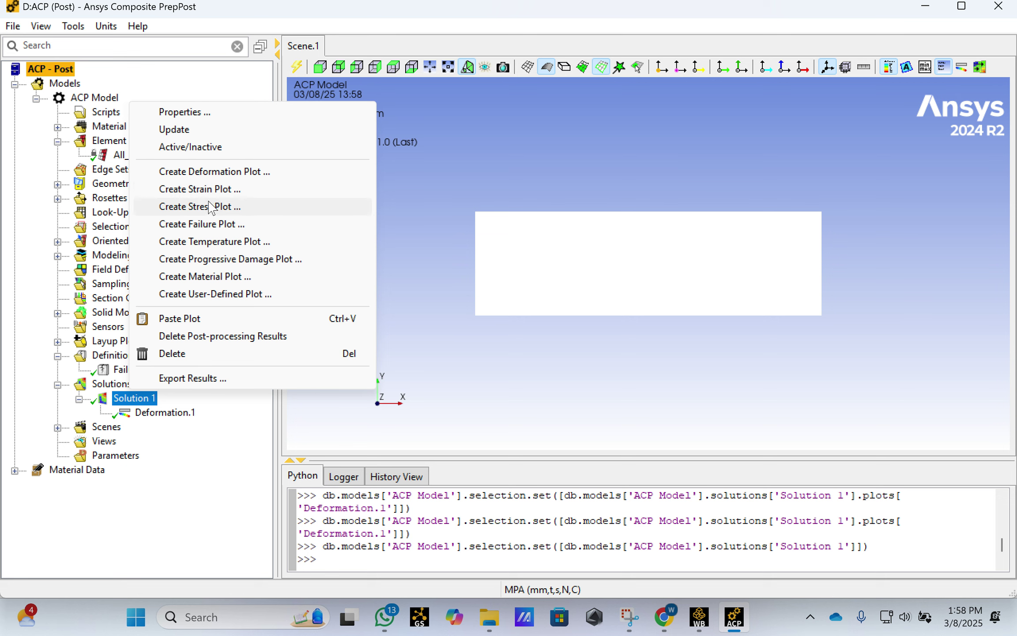
{"action": "left_click", "coordinate": [224, 208]}
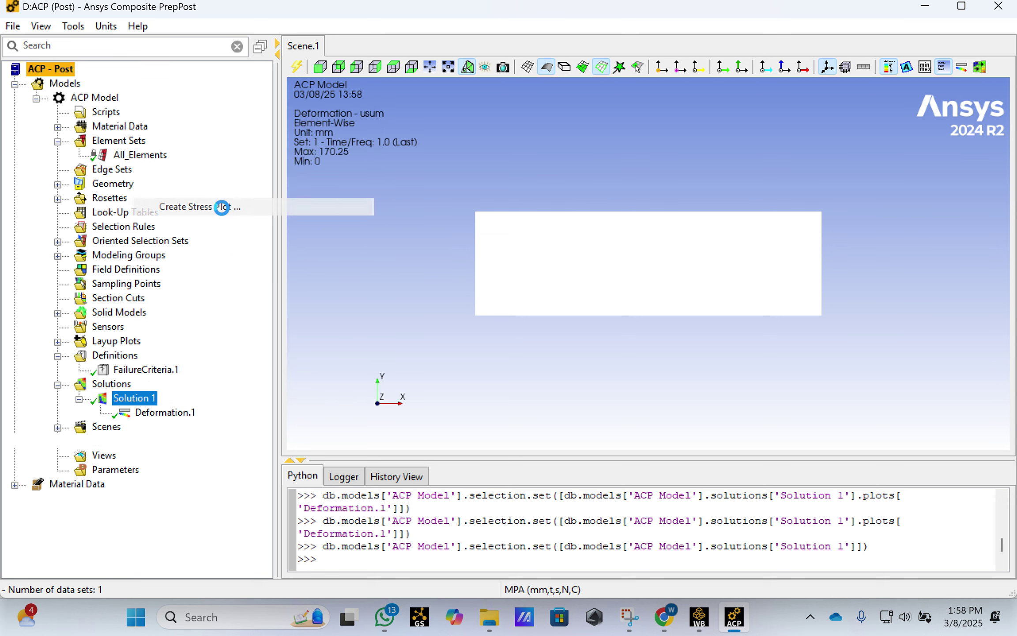
{"action": "left_click_drag", "start_coordinate": [471, 82], "coordinate": [571, 87]}
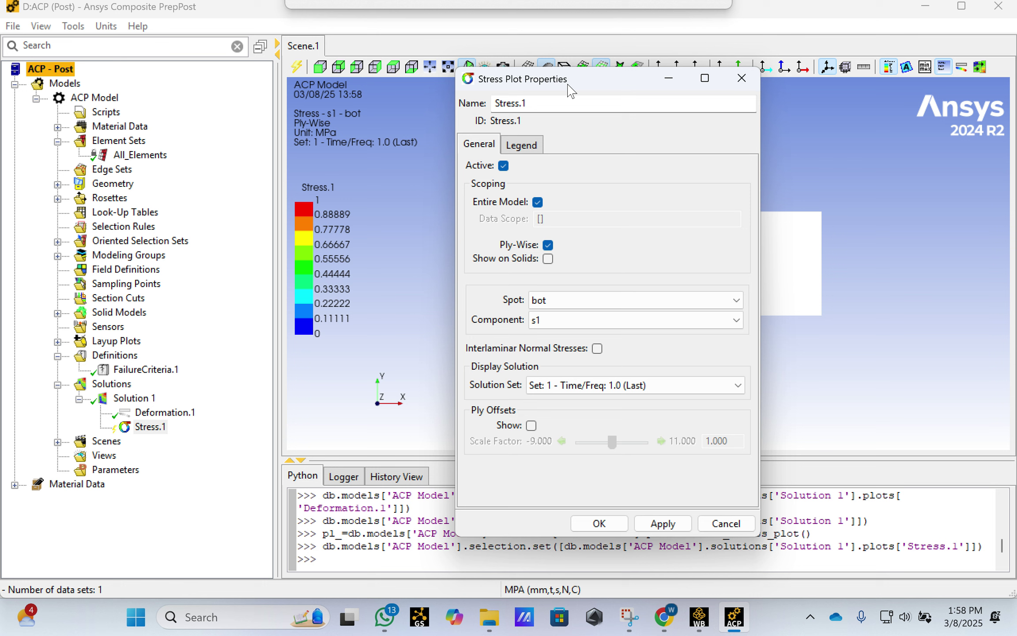
{"action": "left_click", "coordinate": [537, 202]}
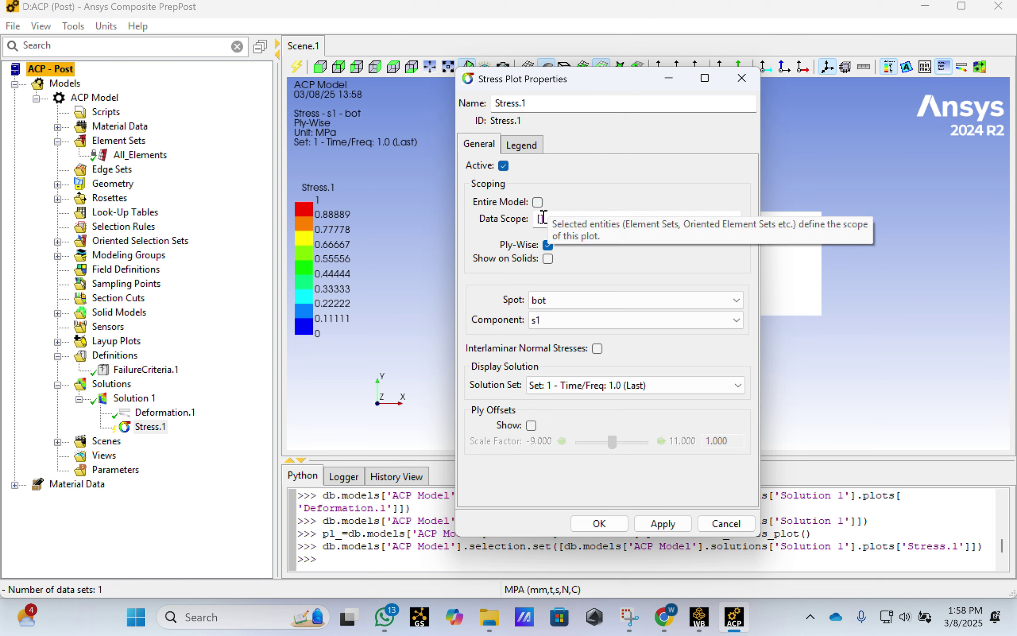
{"action": "left_click", "coordinate": [541, 218]}
{"action": "left_click", "coordinate": [155, 155]}
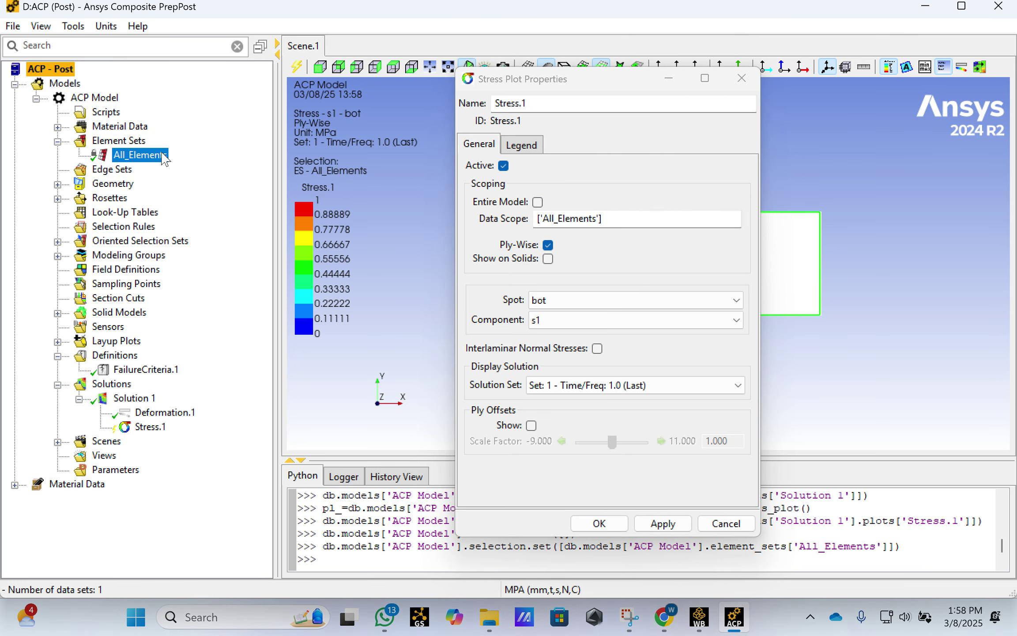
{"action": "left_click", "coordinate": [661, 523]}
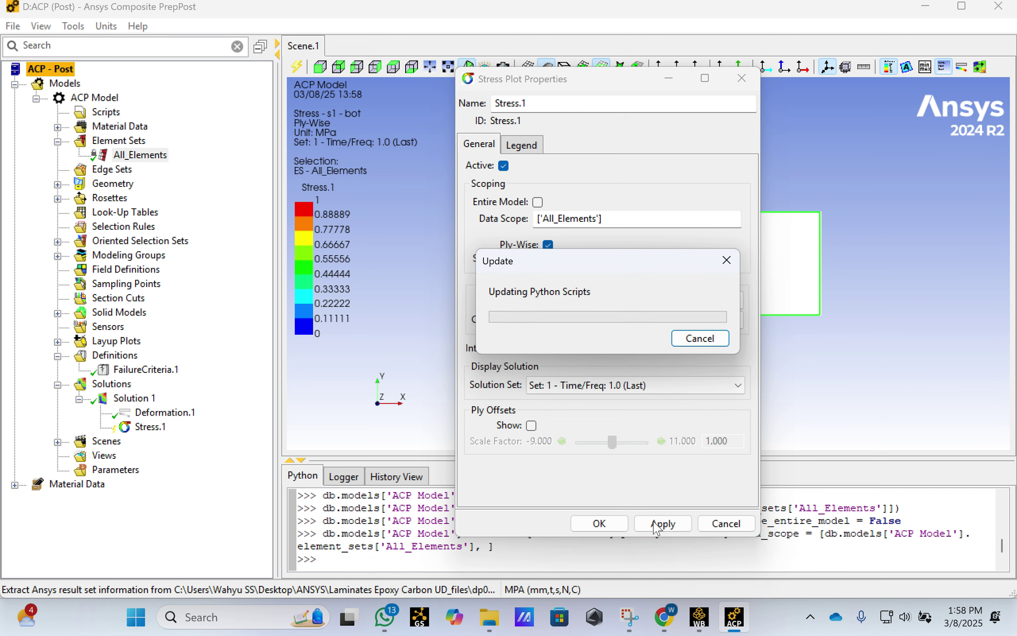
{"action": "left_click", "coordinate": [599, 524]}
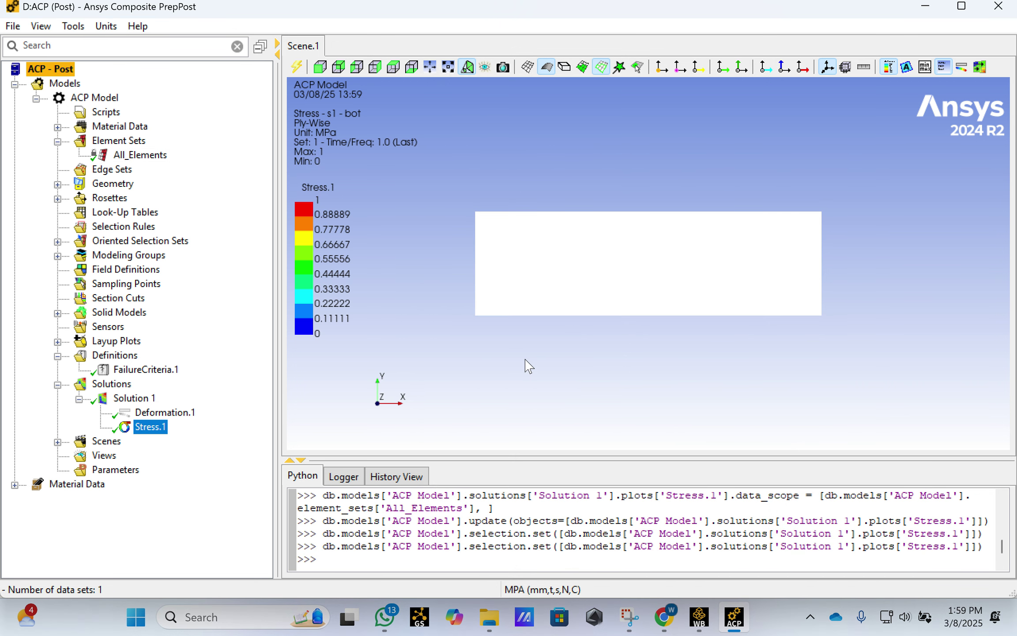
Create an Inverse Reserve Factors failure plot for Solution 1, scoped to All_Elements and using FailureCriteria.1.
{"action": "right_click", "coordinate": [135, 399]}
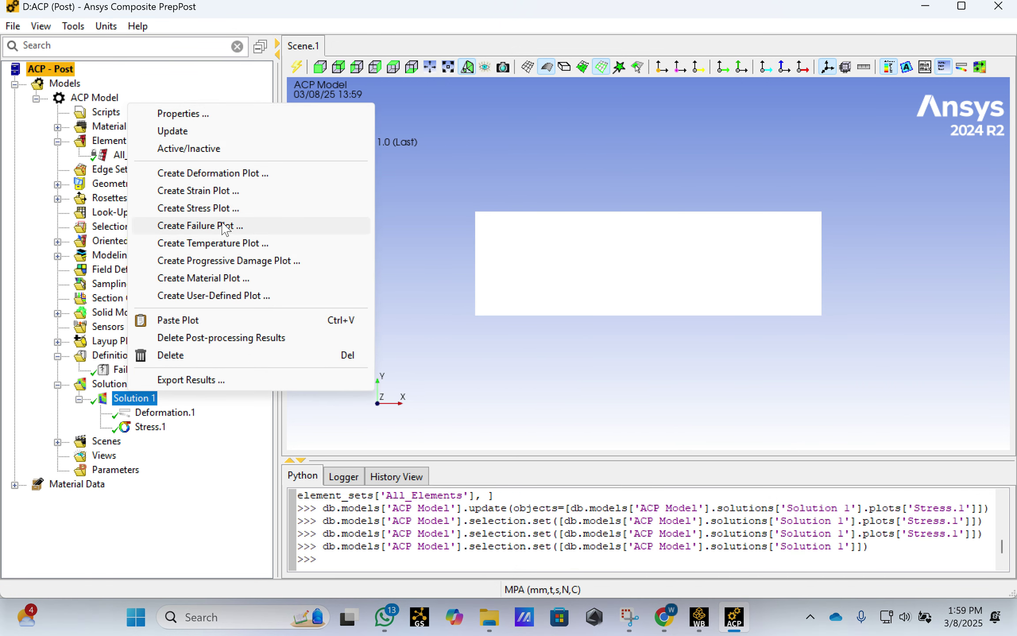
{"action": "left_click", "coordinate": [226, 227]}
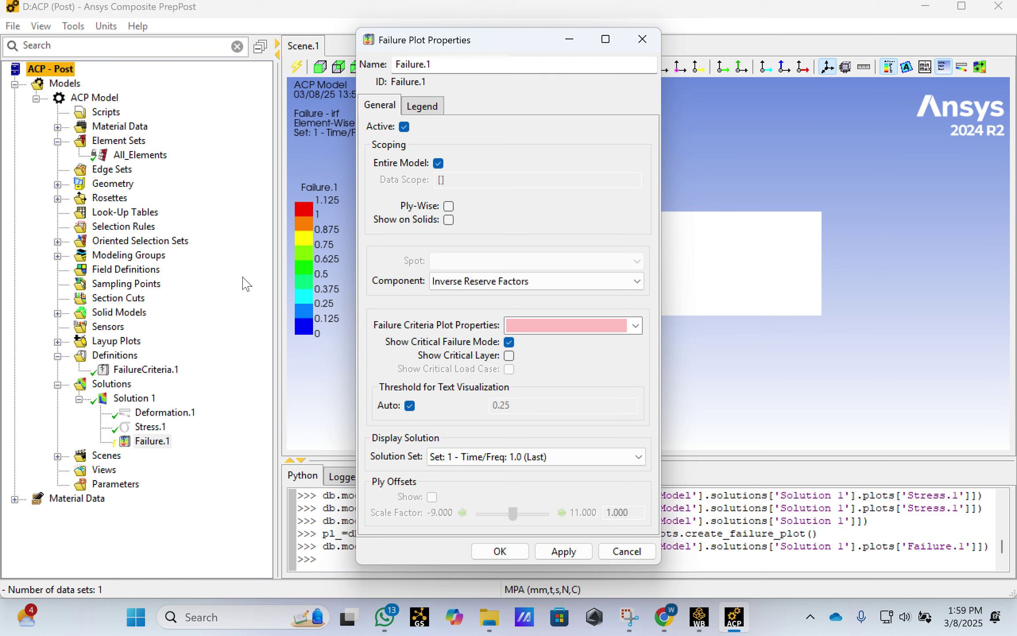
{"action": "left_click", "coordinate": [438, 163]}
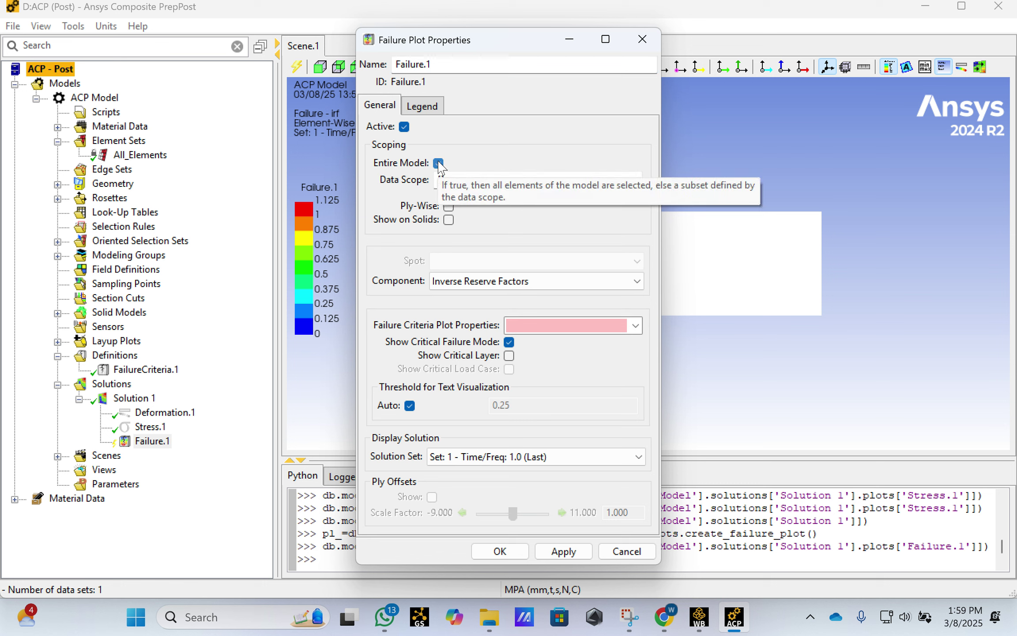
{"action": "left_click", "coordinate": [440, 181]}
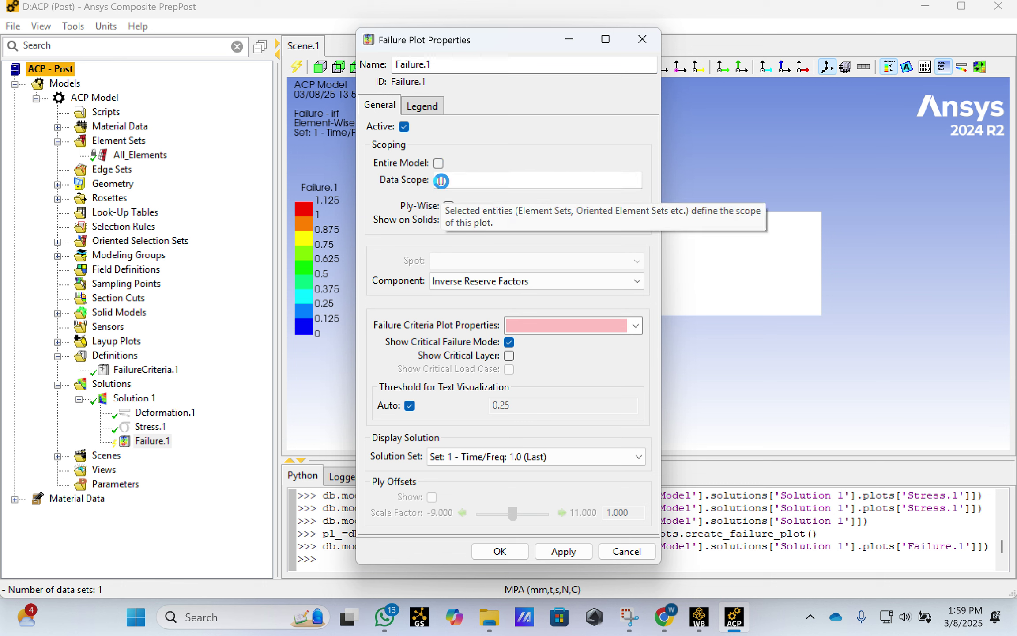
{"action": "left_click", "coordinate": [140, 155]}
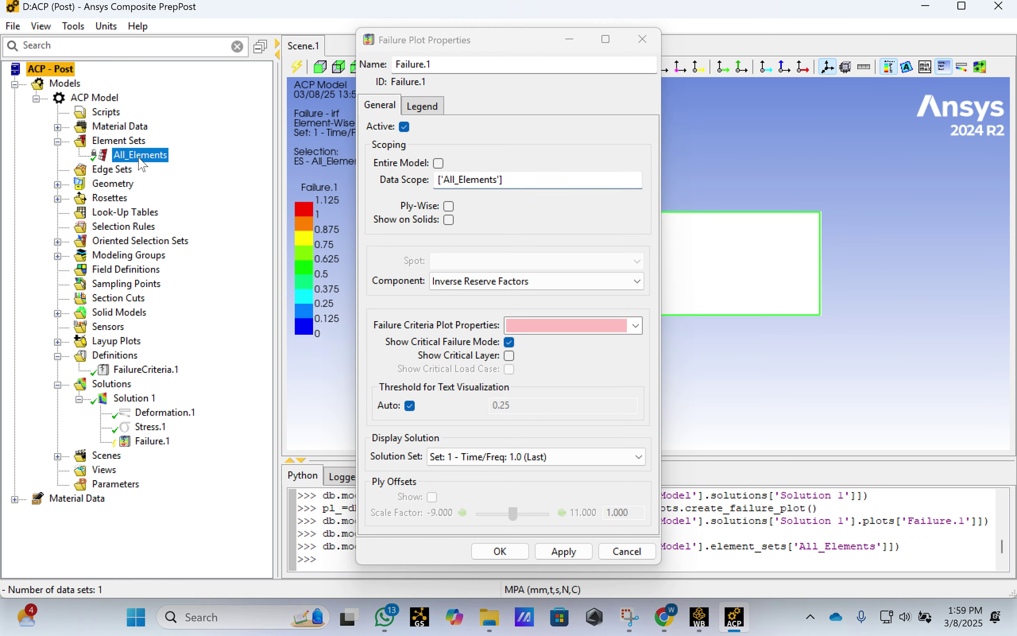
{"action": "left_click", "coordinate": [635, 326]}
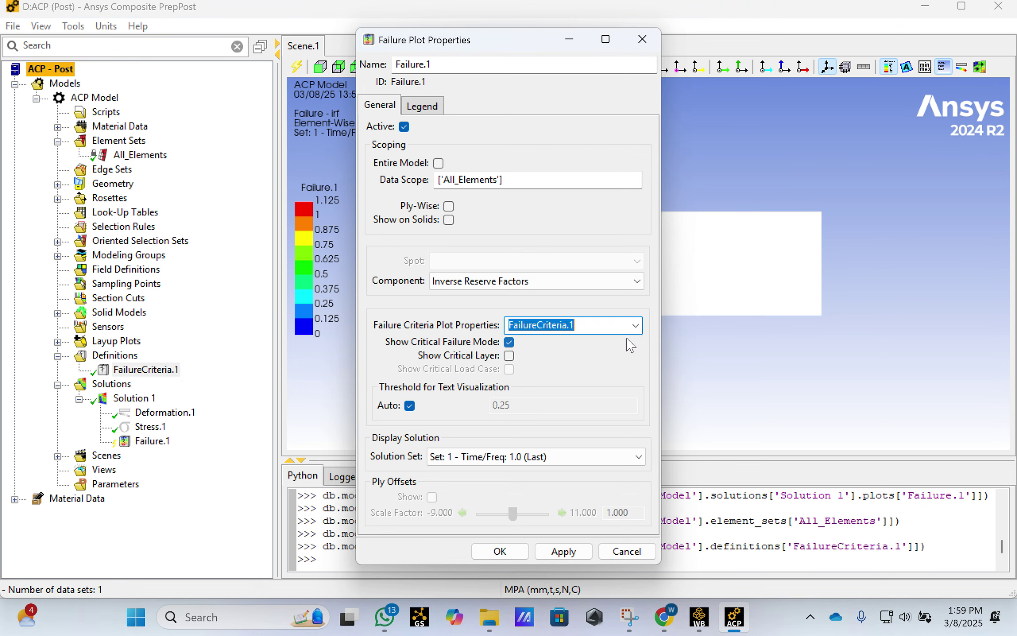
{"action": "left_click", "coordinate": [561, 552]}
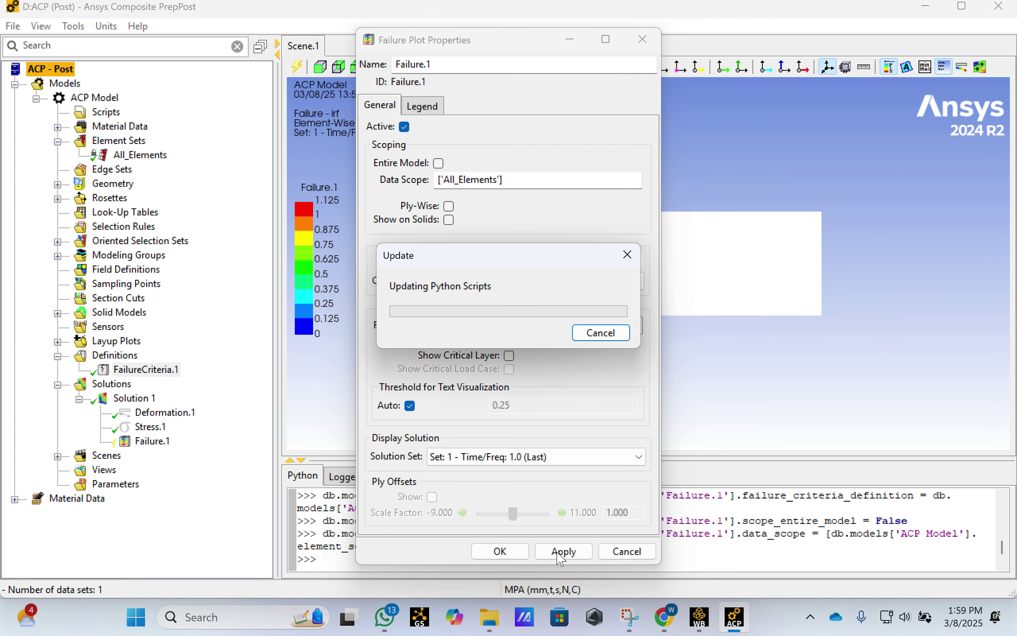
{"action": "left_click", "coordinate": [498, 552]}
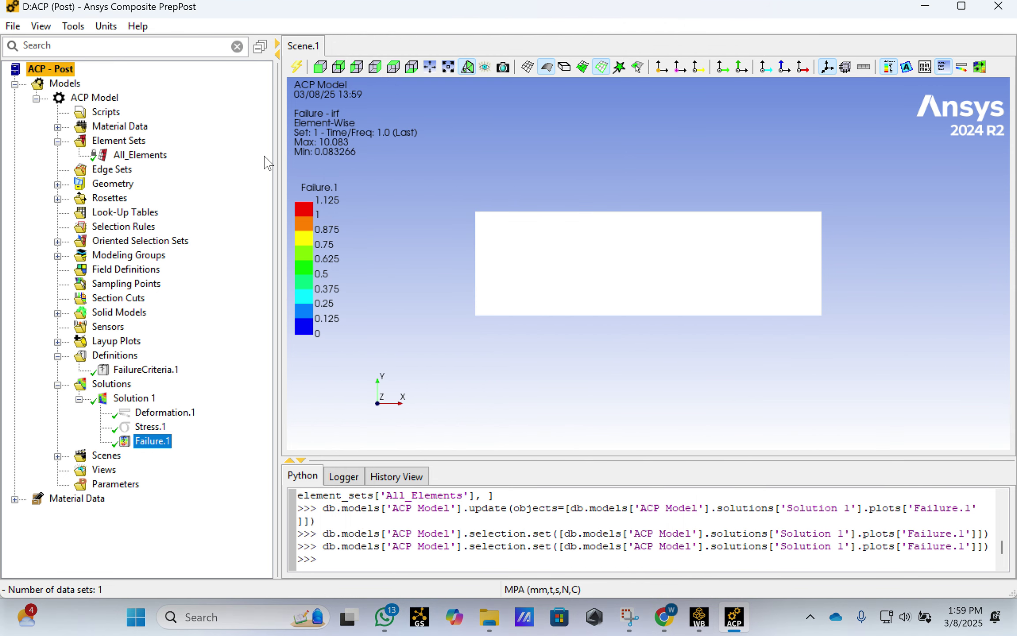
Update the ACP model and inspect the failure plot on the laminate's underside.
{"action": "left_click", "coordinate": [297, 69]}
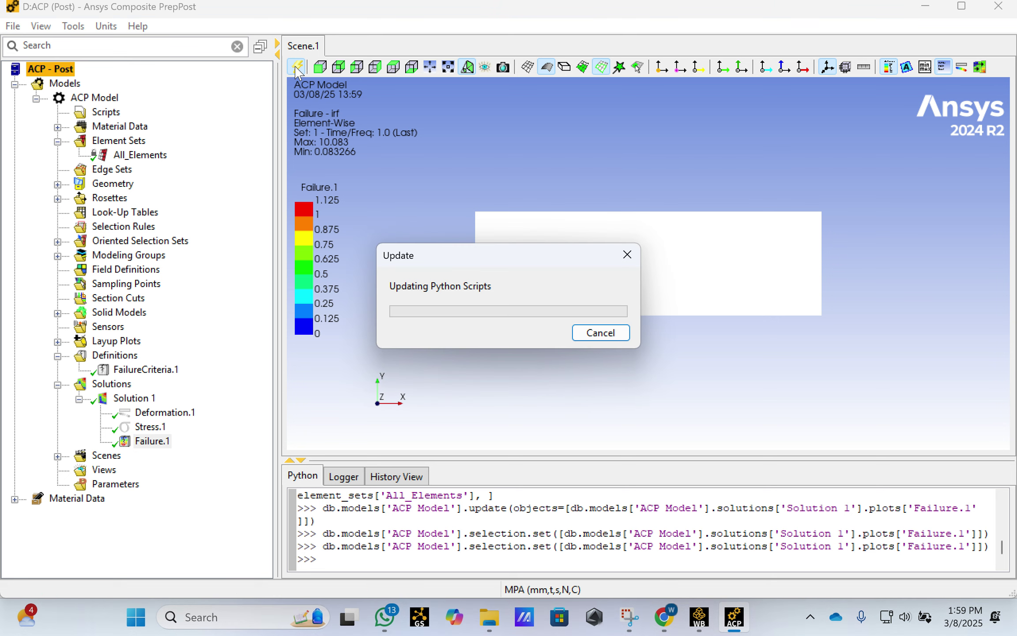
{"action": "left_click", "coordinate": [756, 332]}
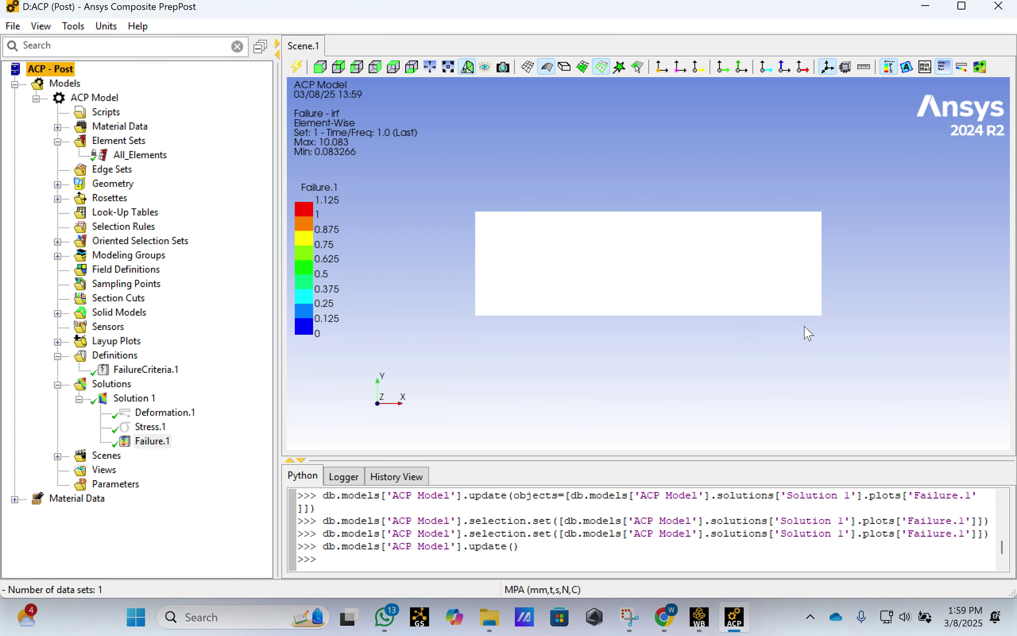
{"action": "left_click_drag", "start_coordinate": [806, 334], "coordinate": [803, 264]}
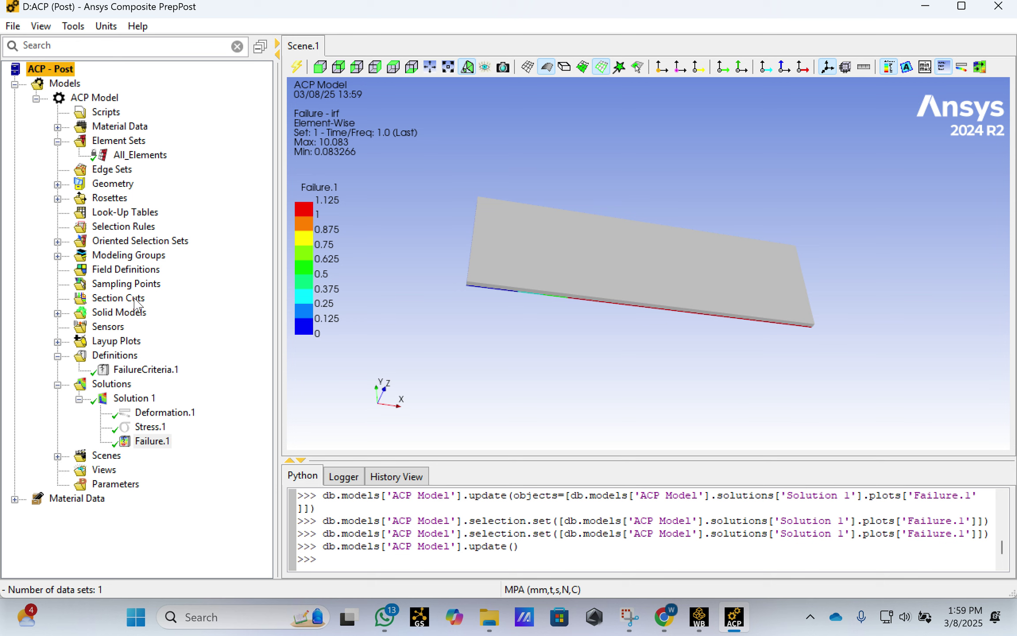
{"action": "left_click_drag", "start_coordinate": [752, 325], "coordinate": [578, 313]}
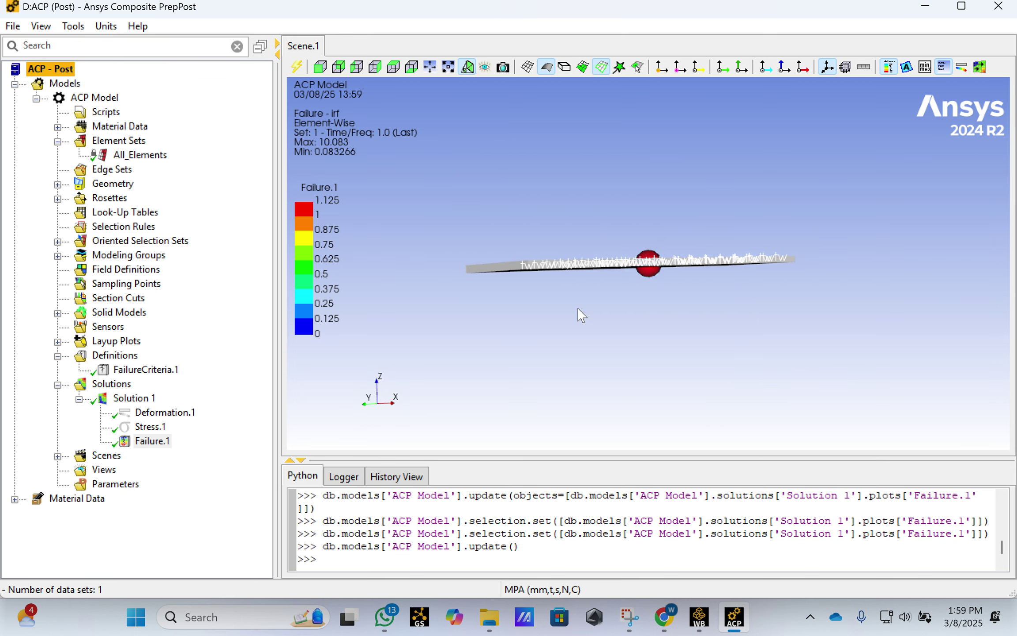
{"action": "left_click_drag", "start_coordinate": [975, 248], "coordinate": [733, 331]}
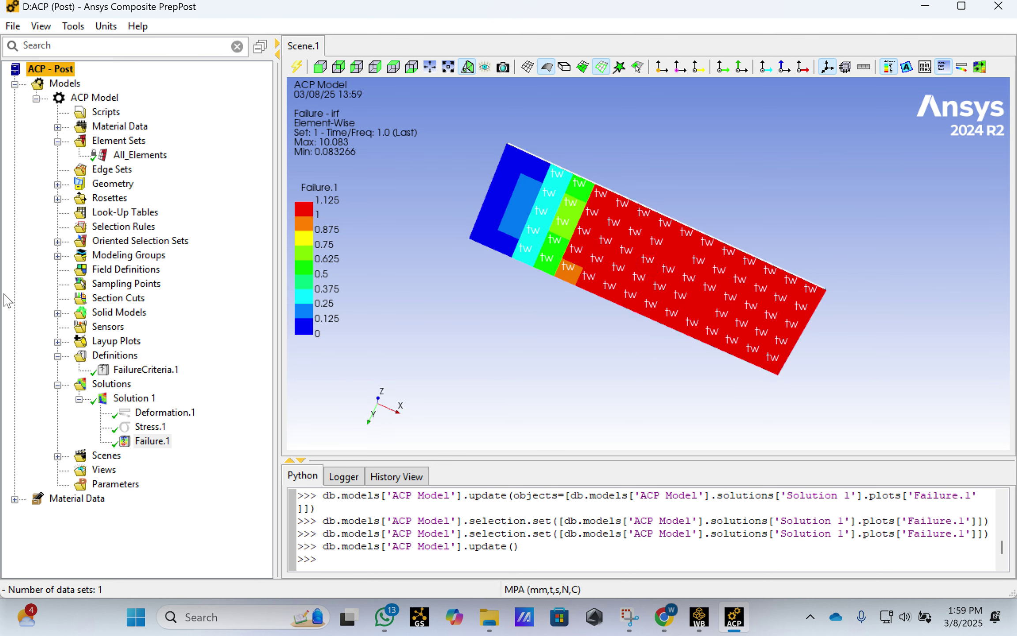
Expand SolidModel.1's analysis plies and examine P1L1, P1L2 and P1L3 against the failure plot.
{"action": "left_click", "coordinate": [58, 313]}
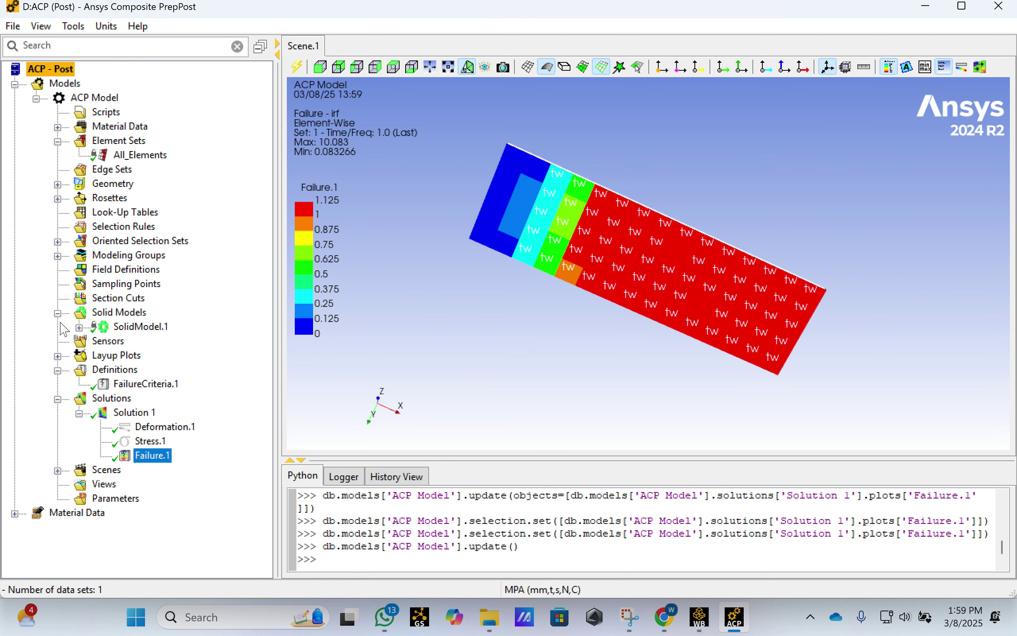
{"action": "left_click", "coordinate": [79, 327]}
{"action": "left_click", "coordinate": [100, 385]}
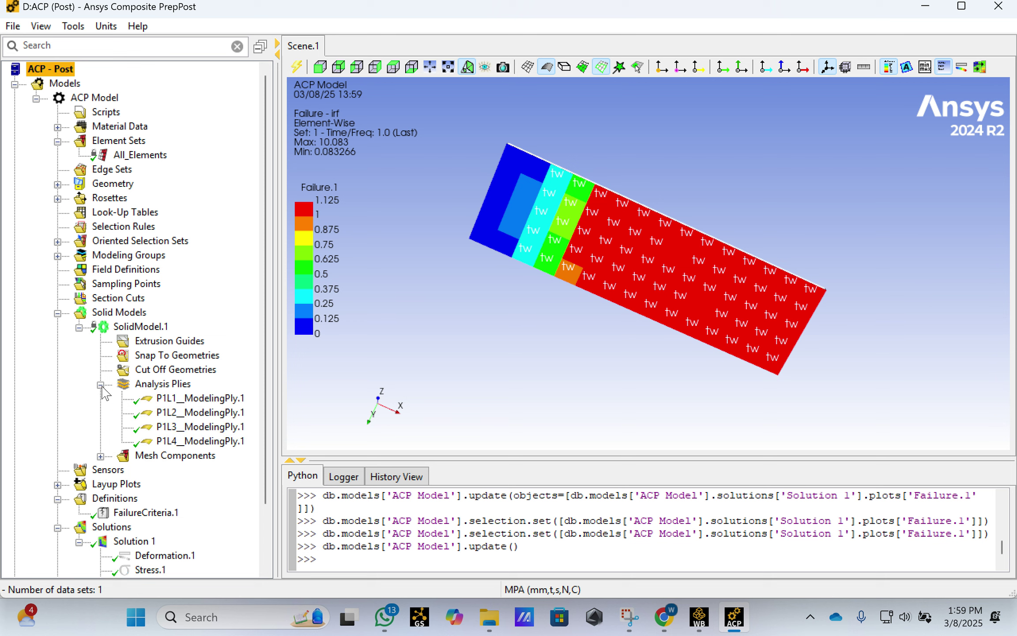
{"action": "left_click", "coordinate": [228, 399]}
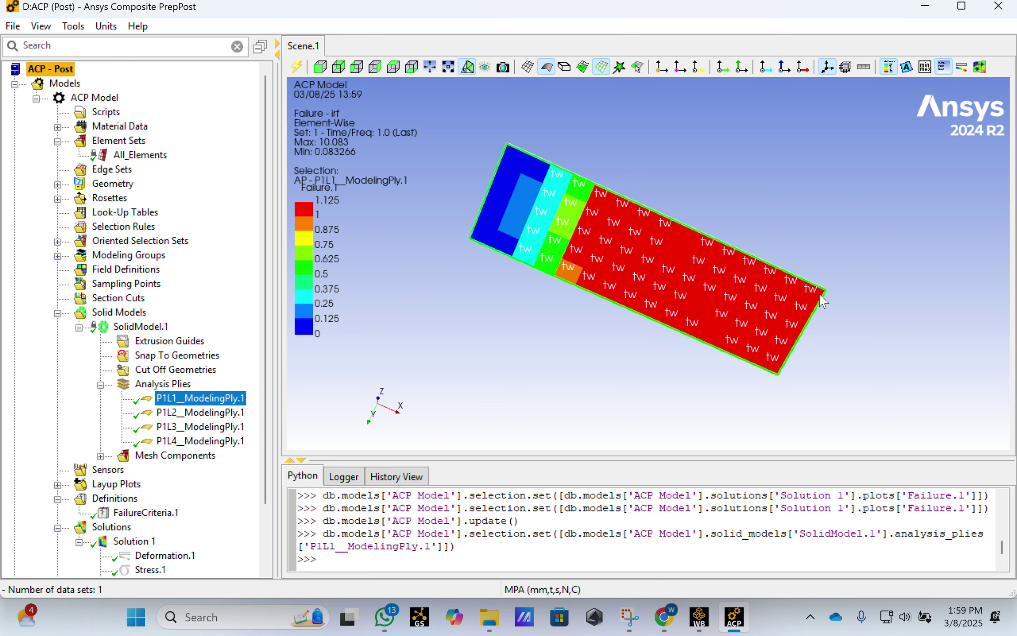
{"action": "left_click_drag", "start_coordinate": [822, 301], "coordinate": [731, 216]}
{"action": "left_click_drag", "start_coordinate": [459, 157], "coordinate": [909, 231]}
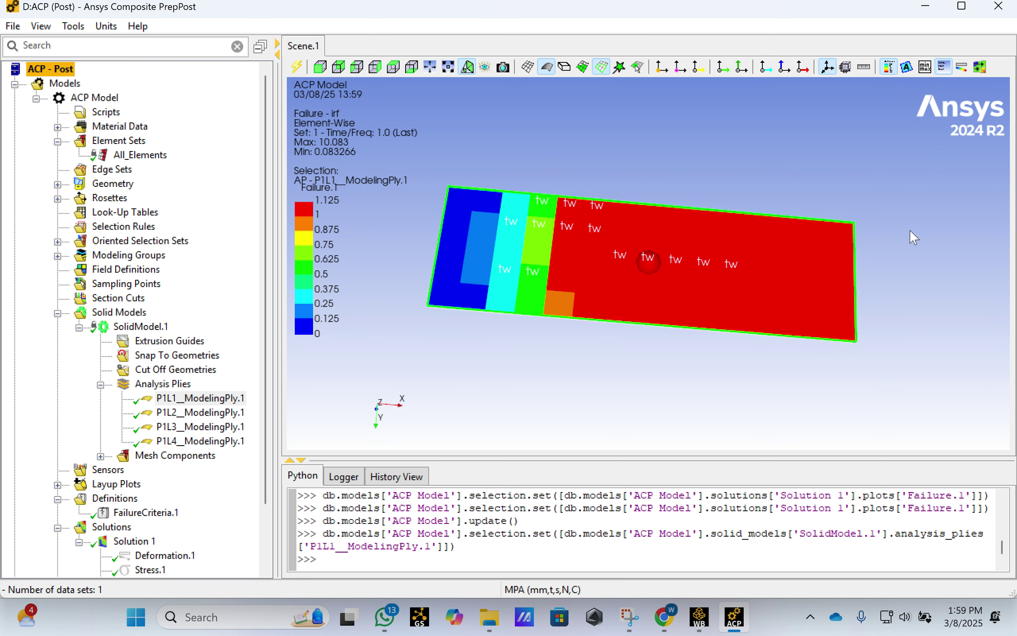
{"action": "left_click_drag", "start_coordinate": [717, 168], "coordinate": [714, 198]}
{"action": "left_click", "coordinate": [191, 415]}
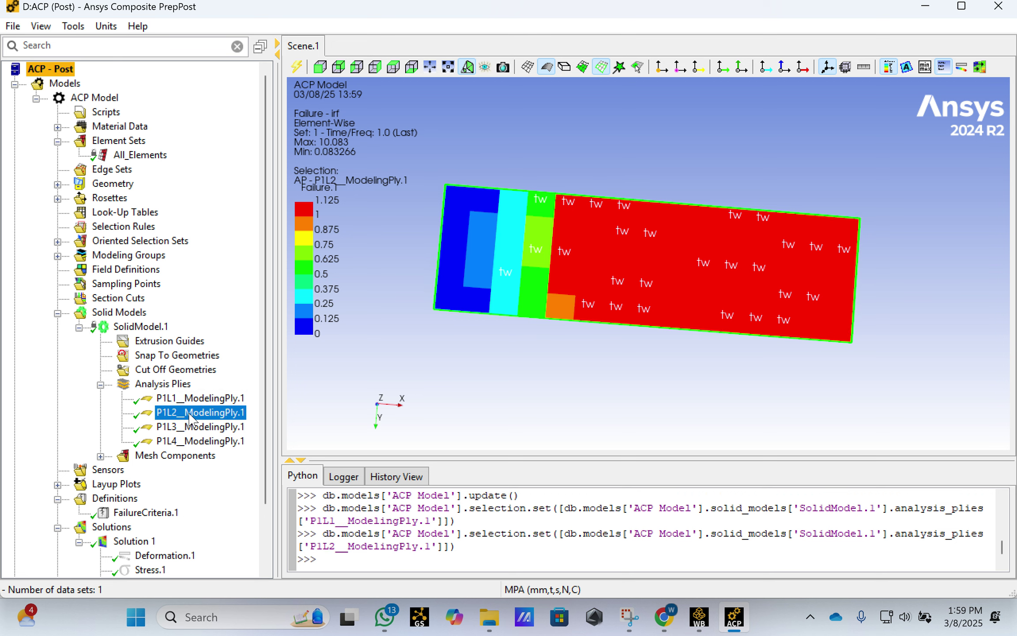
{"action": "left_click", "coordinate": [195, 428]}
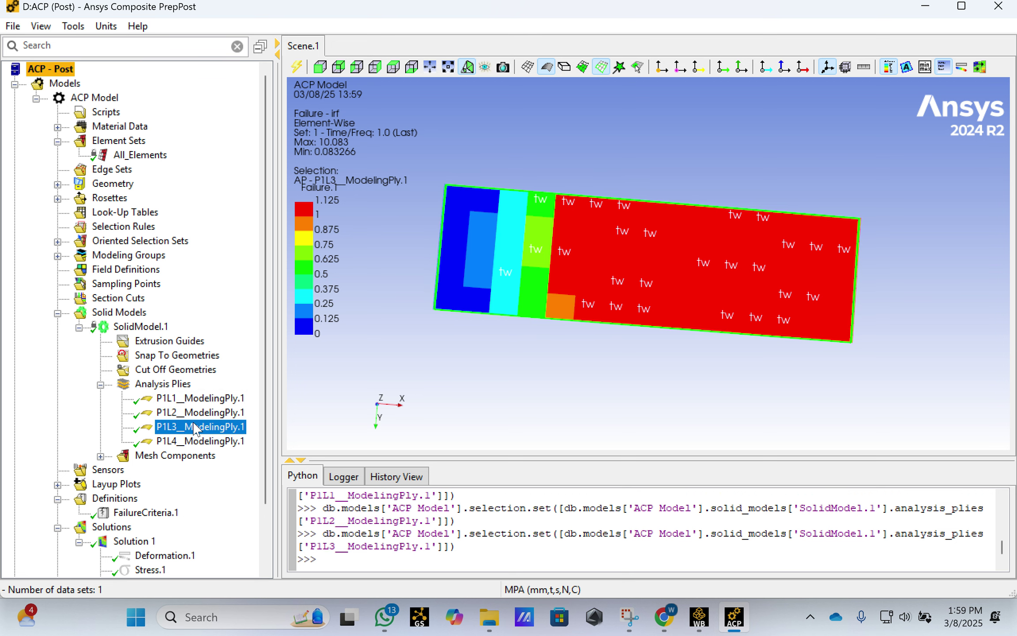
{"action": "left_click", "coordinate": [196, 400]}
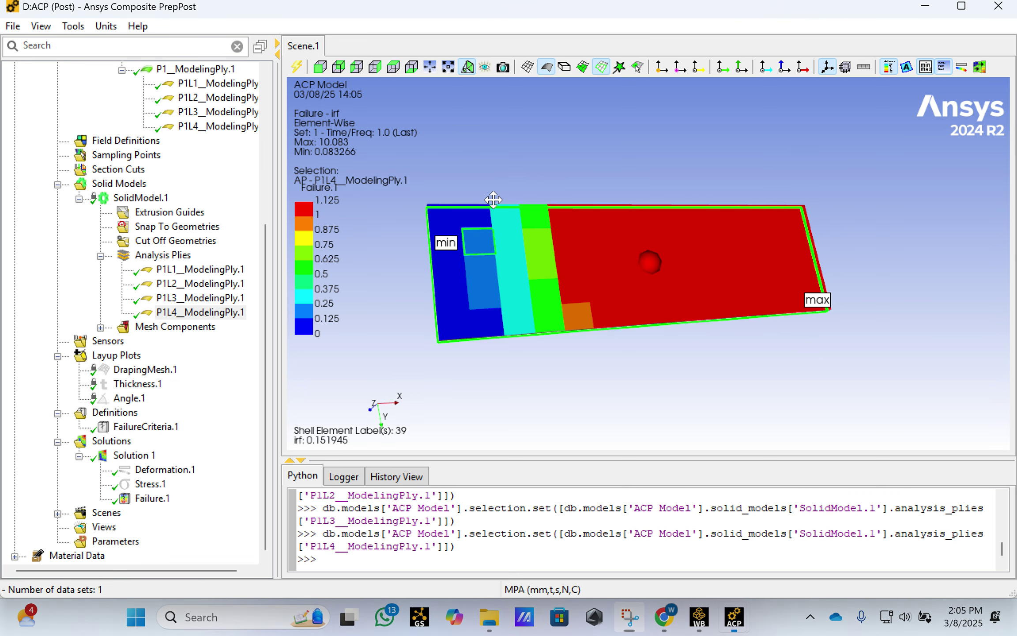
Examine the through-thickness positions of analysis plies P1L1 to P1L4 one by one in an angled view of the laminate.
{"action": "left_click_drag", "start_coordinate": [490, 194], "coordinate": [657, 192]}
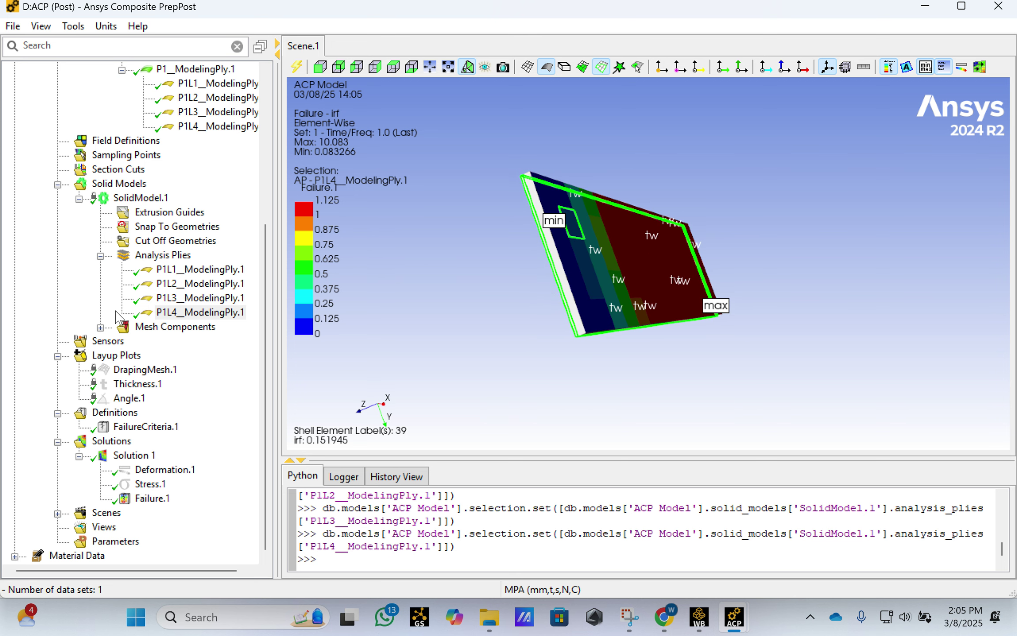
{"action": "left_click", "coordinate": [201, 271]}
{"action": "left_click_drag", "start_coordinate": [614, 238], "coordinate": [640, 214]}
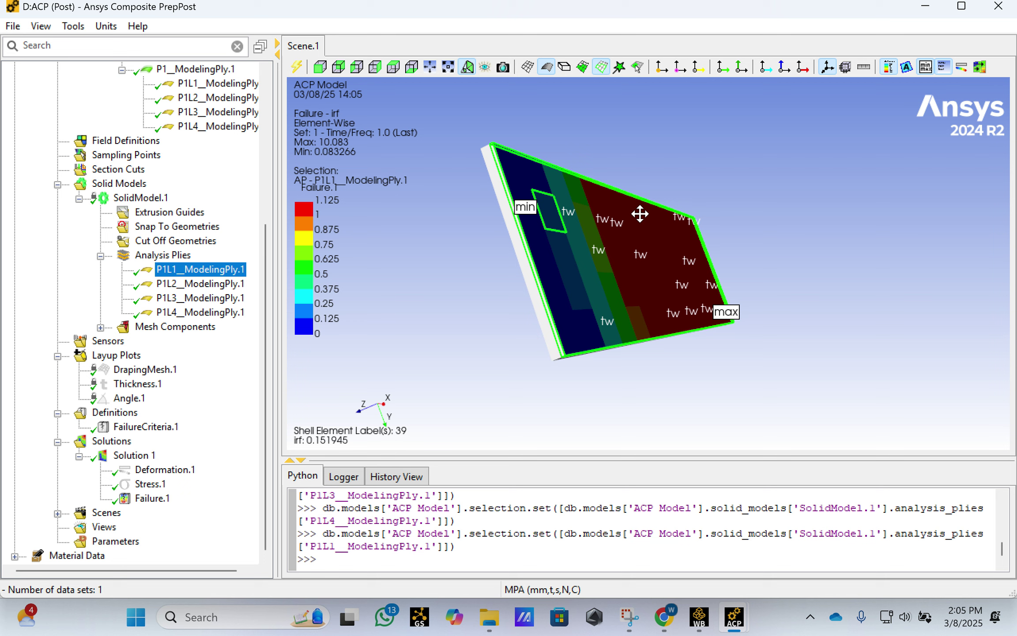
{"action": "left_click", "coordinate": [213, 285]}
{"action": "left_click", "coordinate": [211, 298]}
{"action": "left_click", "coordinate": [207, 312]}
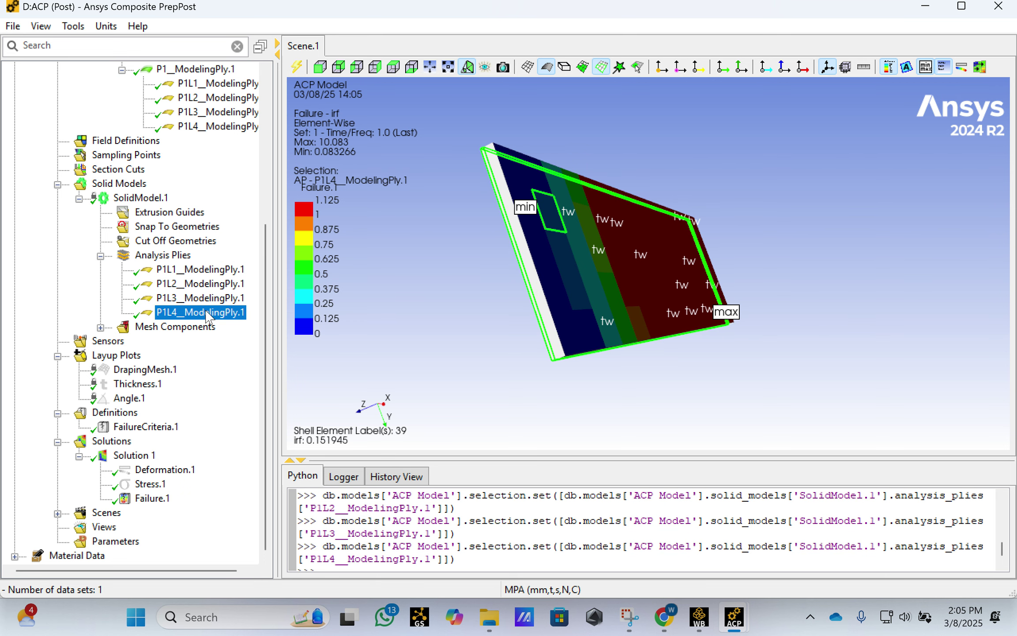
{"action": "left_click_drag", "start_coordinate": [793, 272], "coordinate": [640, 290]}
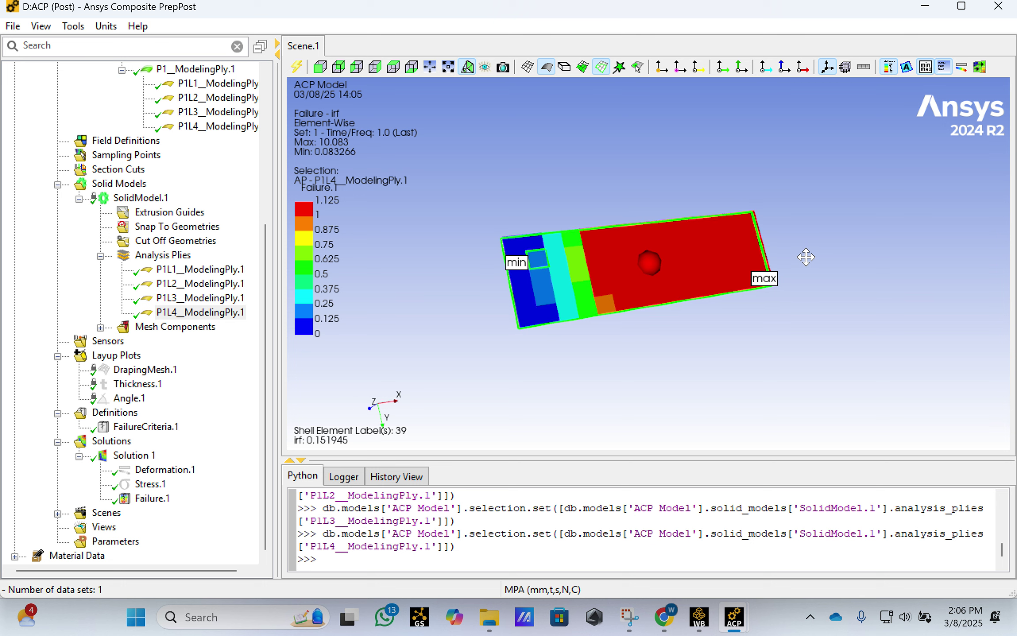
Show the fiber directions of analysis plies P1L4 and P1L3 over the failure plot, and hide them again.
{"action": "left_click", "coordinate": [721, 67]}
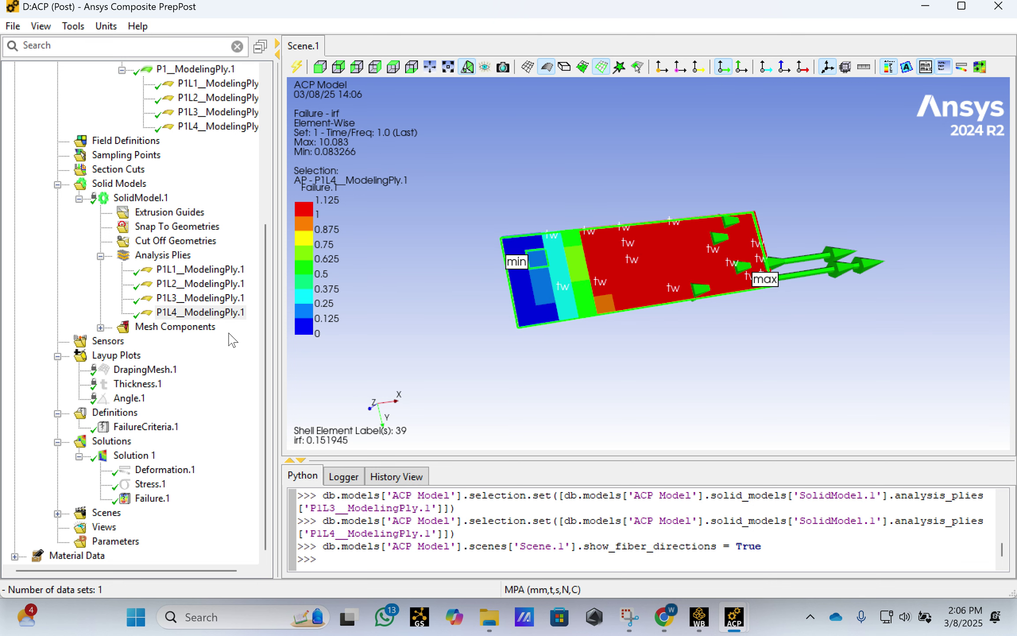
{"action": "left_click", "coordinate": [194, 299]}
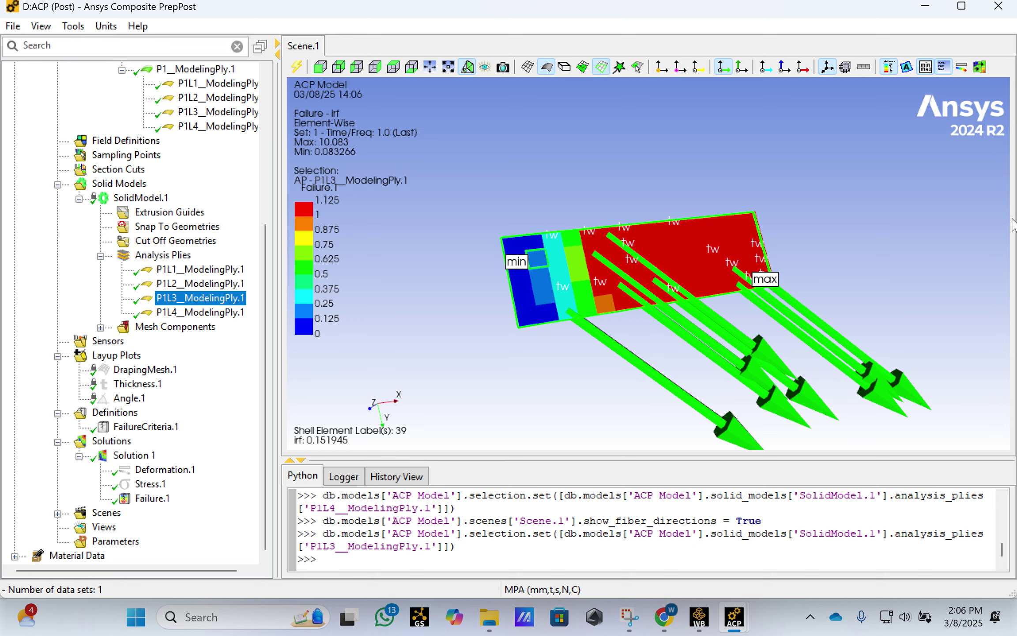
{"action": "left_click_drag", "start_coordinate": [798, 253], "coordinate": [726, 184]}
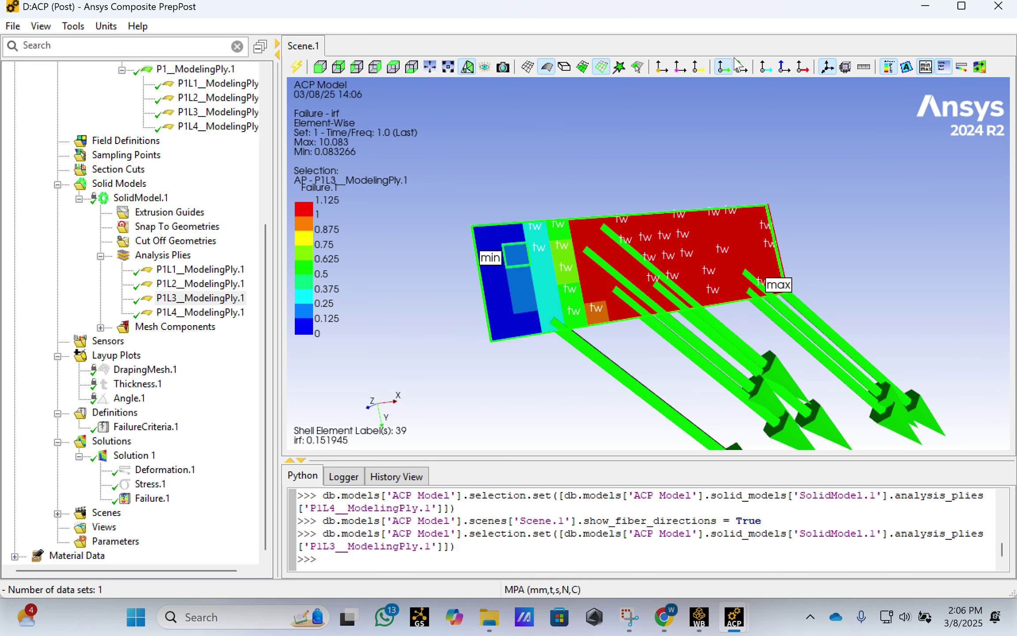
{"action": "left_click", "coordinate": [724, 67]}
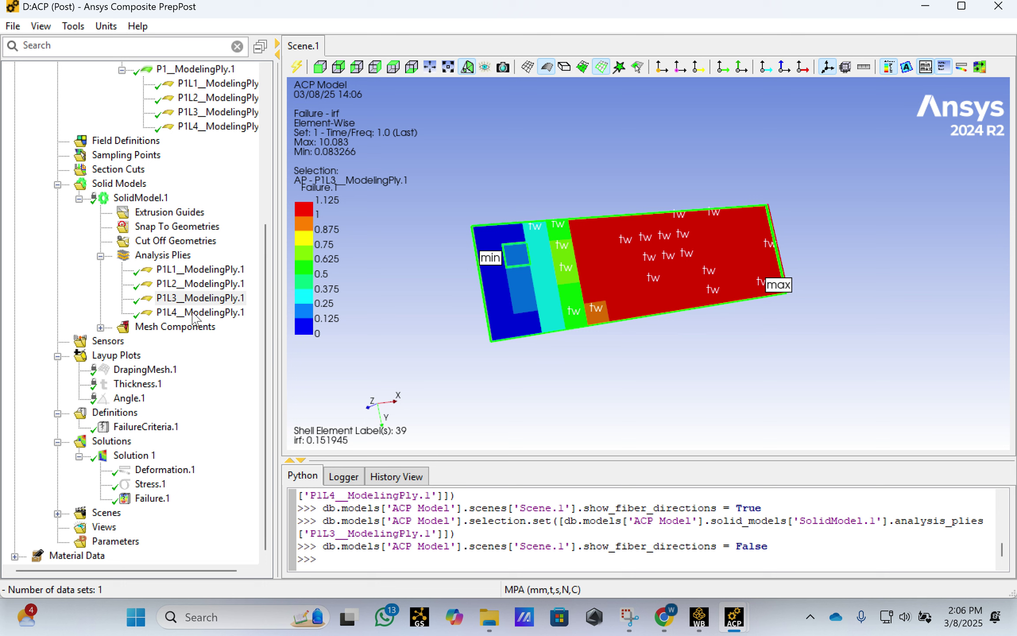
Highlight the solid model's analysis plies P1L1 to P1L4 in turn over the failure plot.
{"action": "left_click", "coordinate": [201, 271]}
{"action": "left_click", "coordinate": [203, 283]}
{"action": "left_click", "coordinate": [208, 300]}
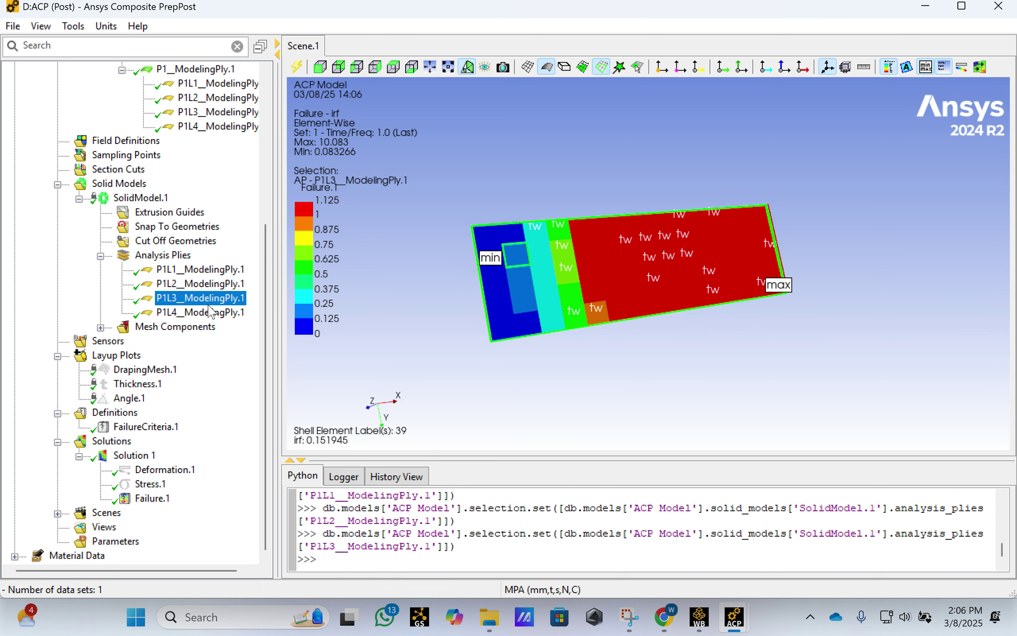
{"action": "left_click", "coordinate": [211, 311]}
Create a sampling point on the laminate at (3.3329,2.9988,0.0000), in the corner element beside the min label.
{"action": "scroll", "coordinate": [154, 251], "scroll_direction": "up", "scroll_amount": 2}
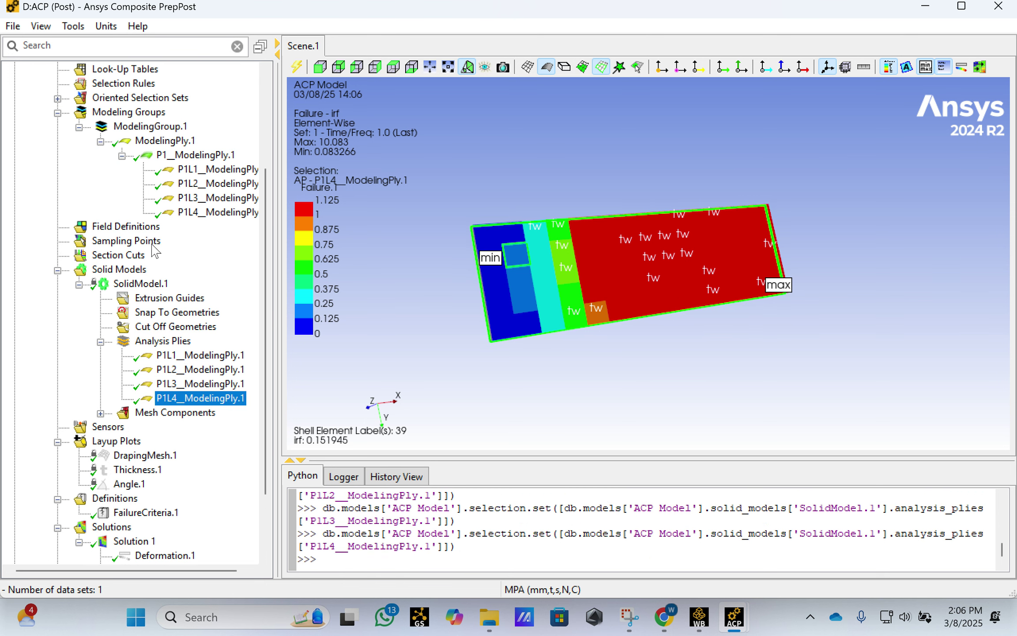
{"action": "left_click", "coordinate": [111, 245]}
{"action": "right_click", "coordinate": [112, 245]}
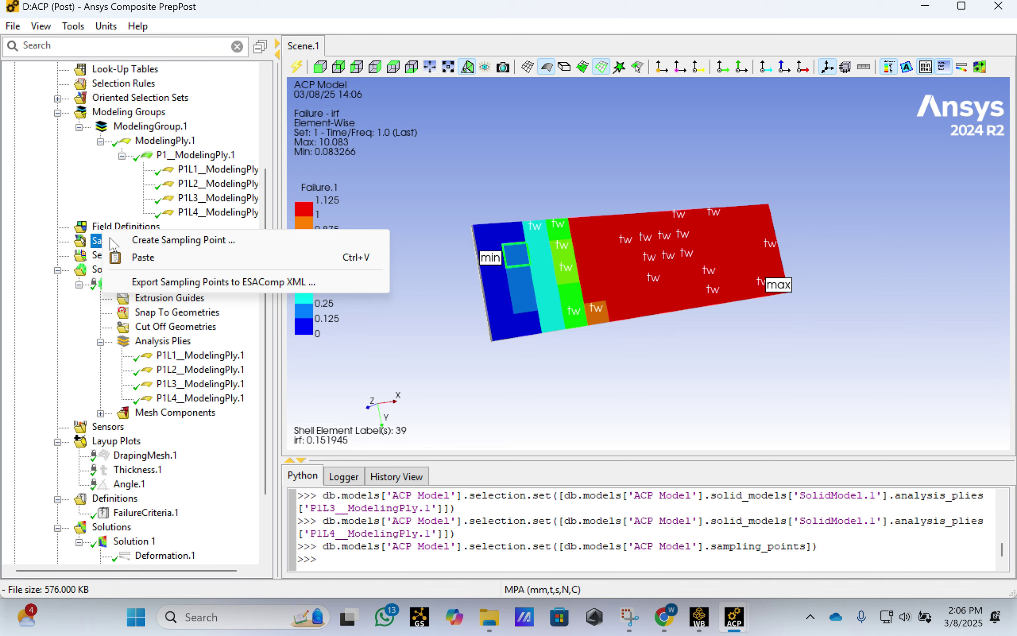
{"action": "left_click", "coordinate": [157, 242]}
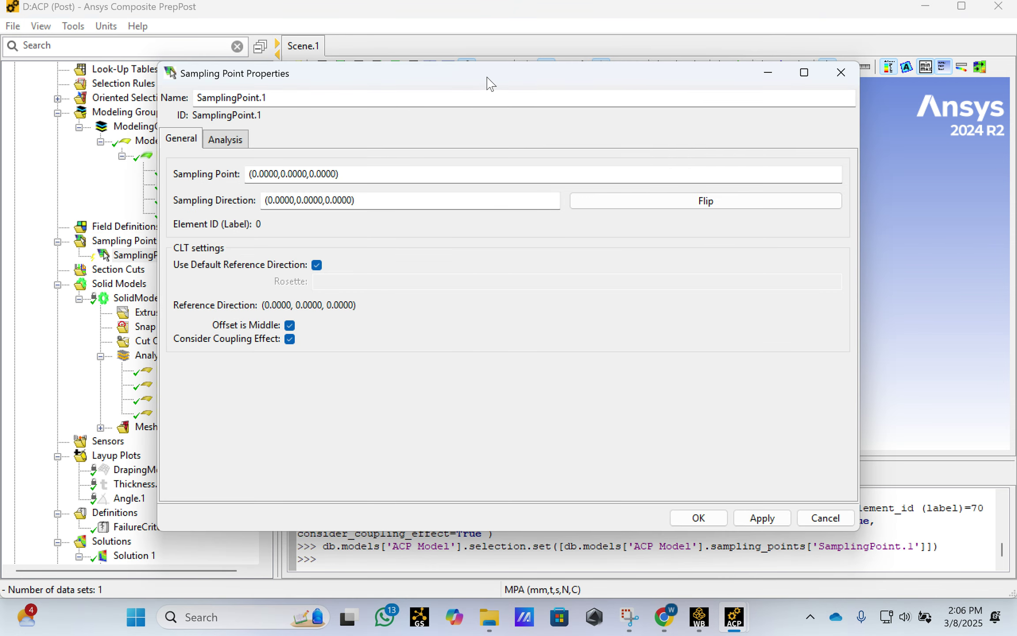
{"action": "left_click_drag", "start_coordinate": [490, 83], "coordinate": [603, 374]}
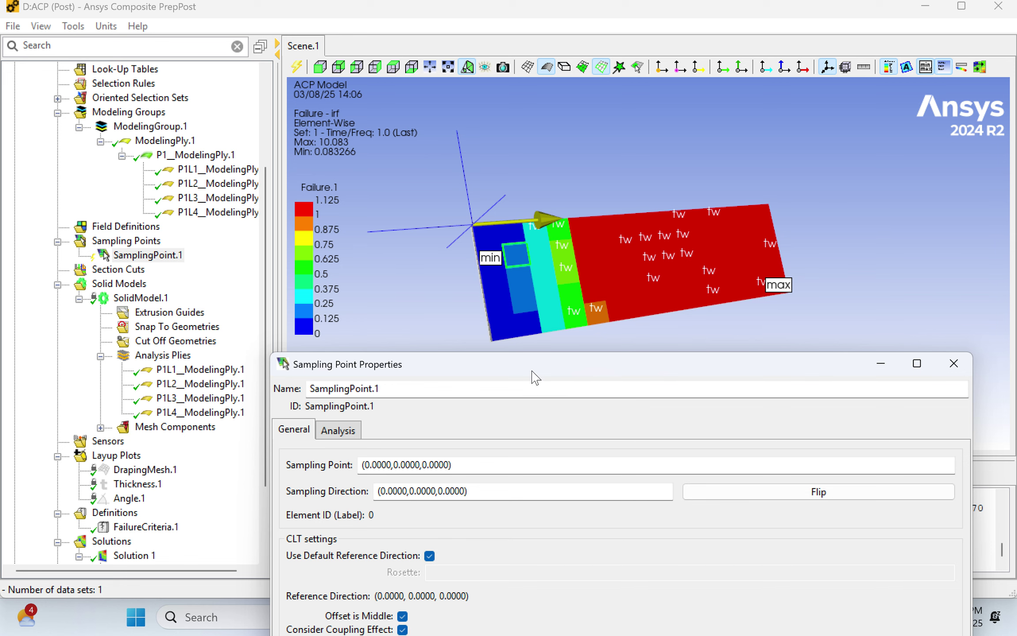
{"action": "left_click_drag", "start_coordinate": [535, 376], "coordinate": [536, 350]}
{"action": "left_click", "coordinate": [474, 438]}
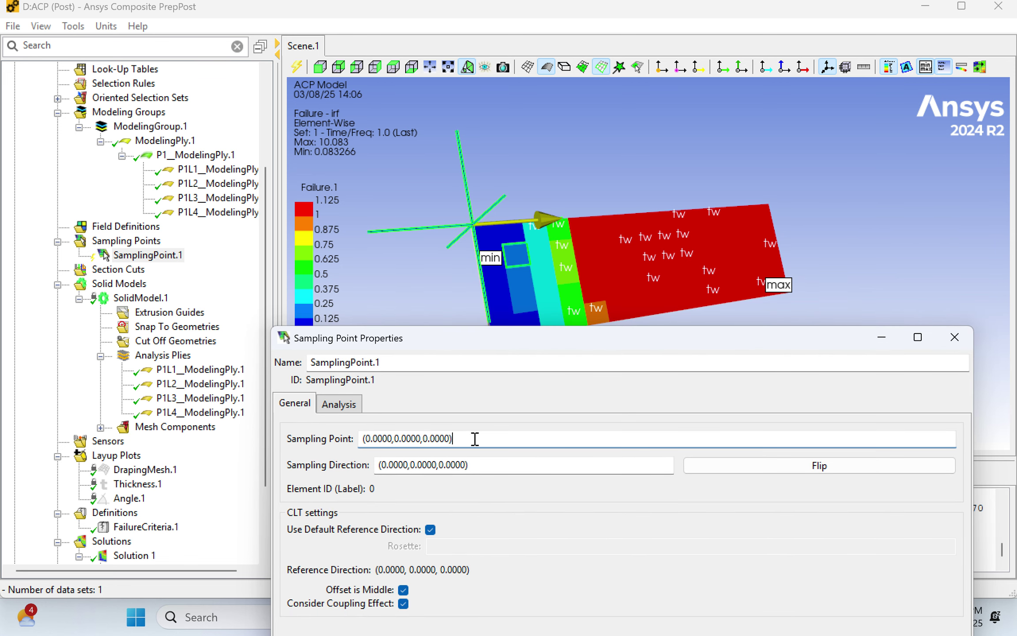
{"action": "left_click", "coordinate": [498, 238]}
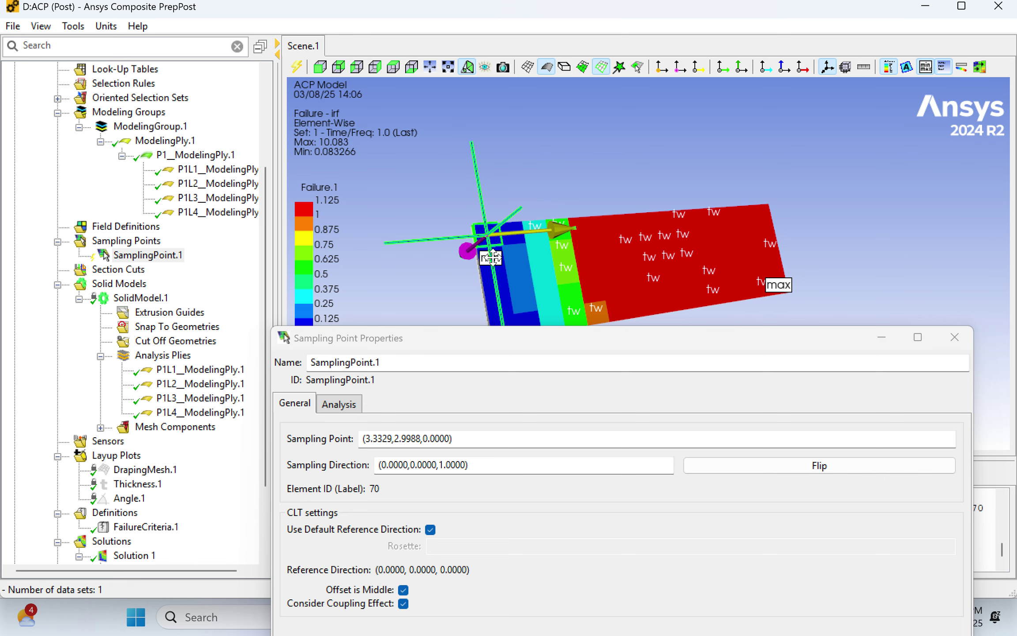
Flip SamplingPoint.1's sampling direction to (-0.0000,-0.0000,-1.0000) and apply the sampling point's settings.
{"action": "left_click_drag", "start_coordinate": [608, 350], "coordinate": [660, 302]}
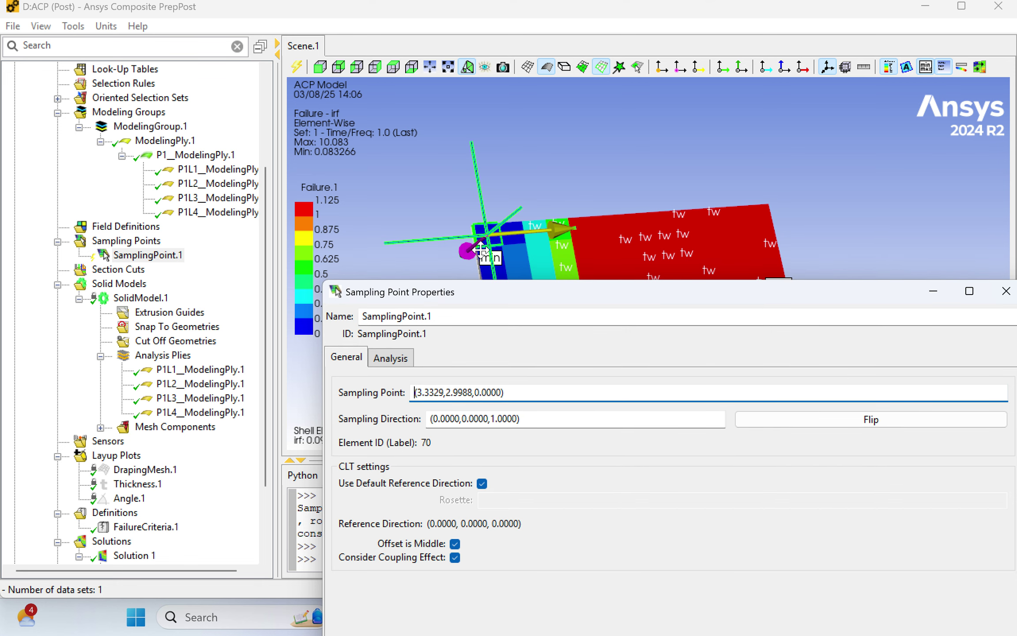
{"action": "left_click_drag", "start_coordinate": [583, 308], "coordinate": [361, 288]}
{"action": "left_click", "coordinate": [319, 396]}
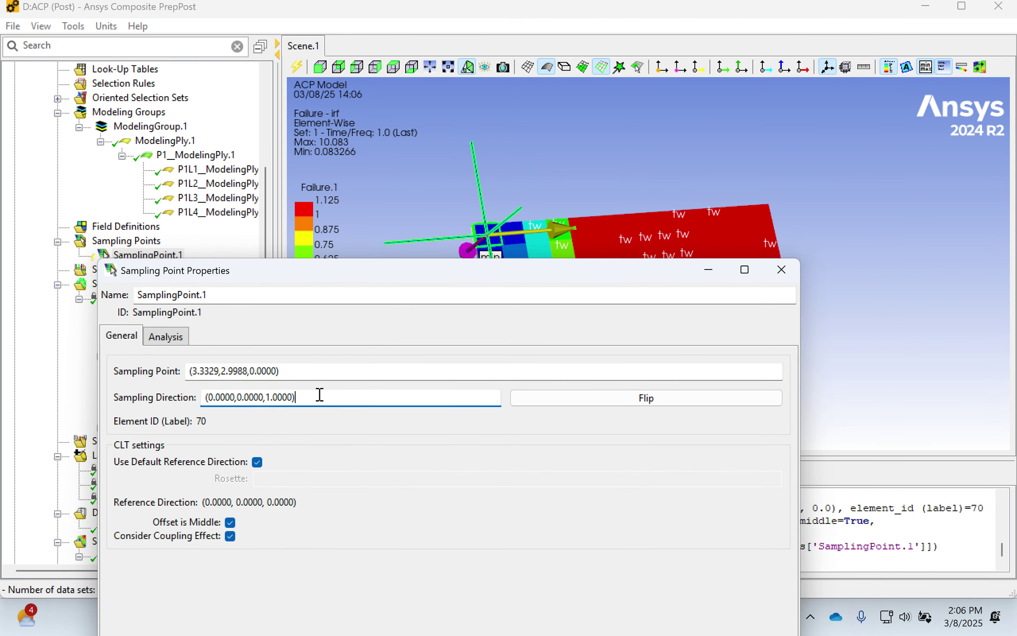
{"action": "left_click", "coordinate": [613, 403]}
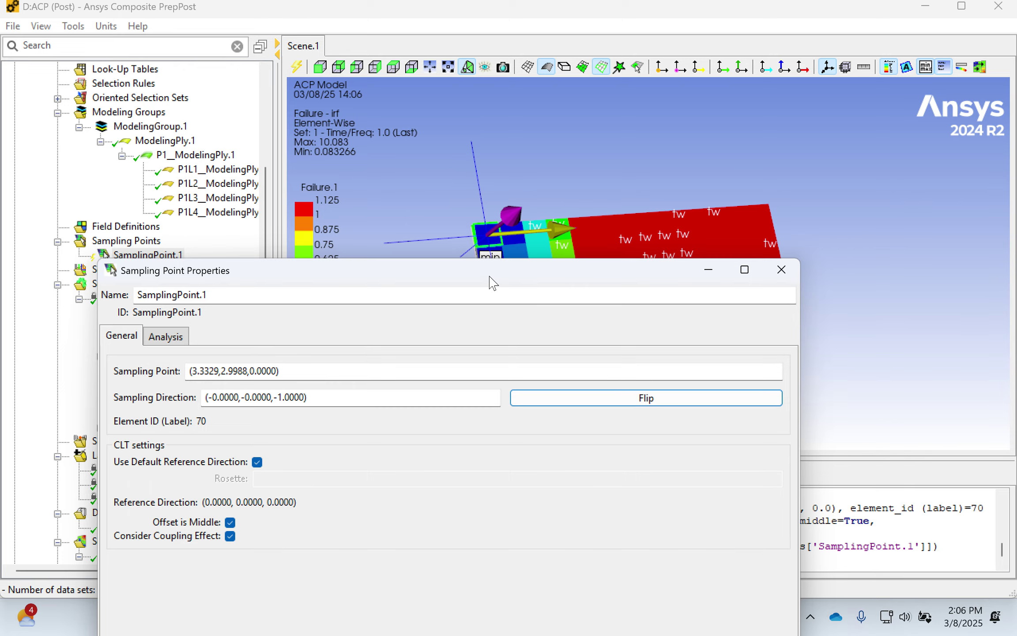
{"action": "left_click_drag", "start_coordinate": [490, 281], "coordinate": [639, 88]}
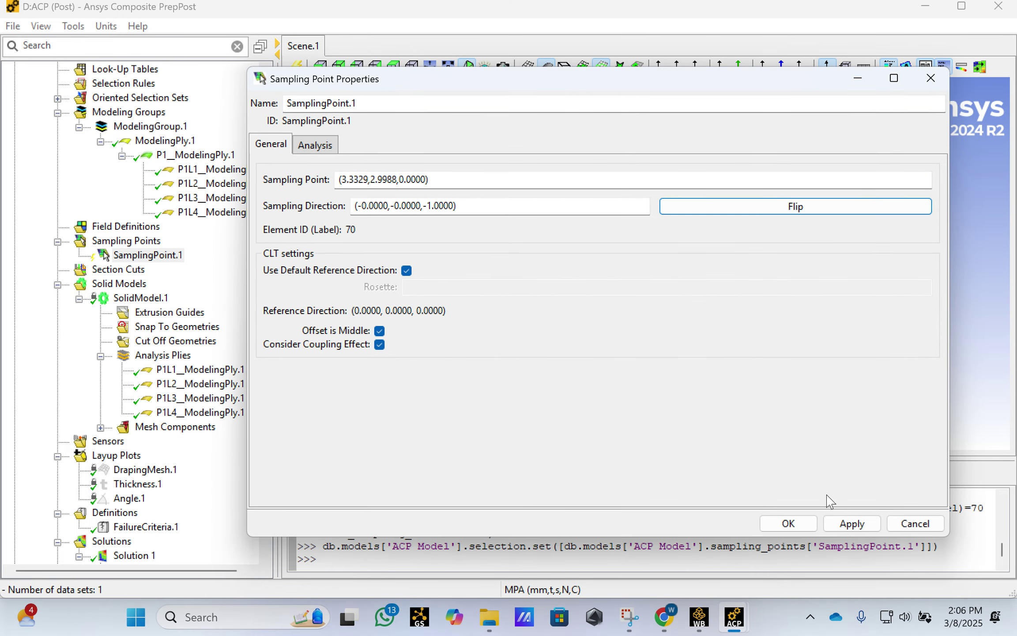
{"action": "left_click", "coordinate": [851, 524]}
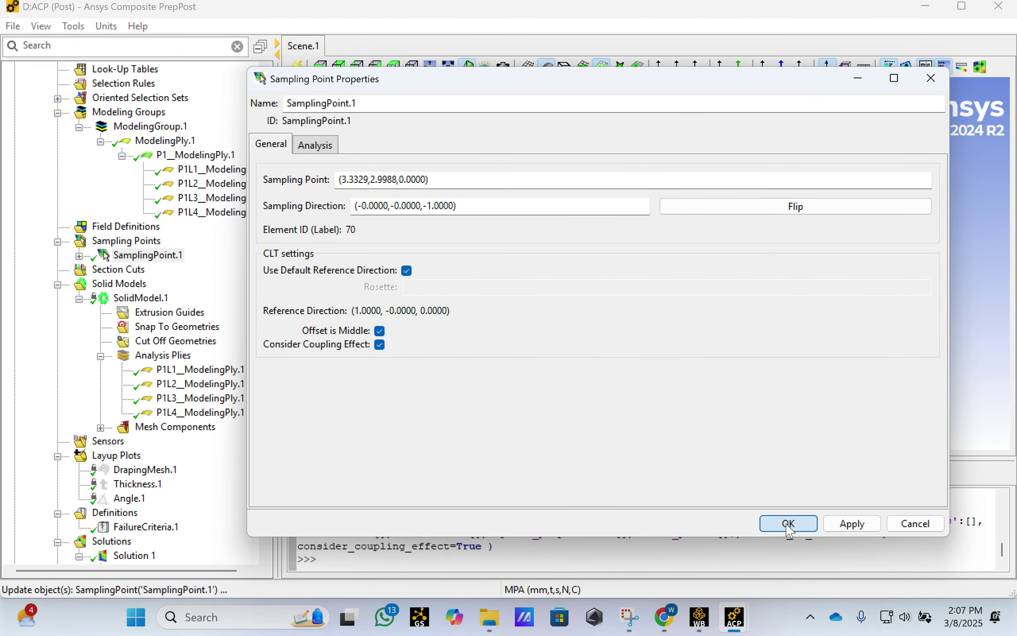
{"action": "left_click", "coordinate": [787, 523]}
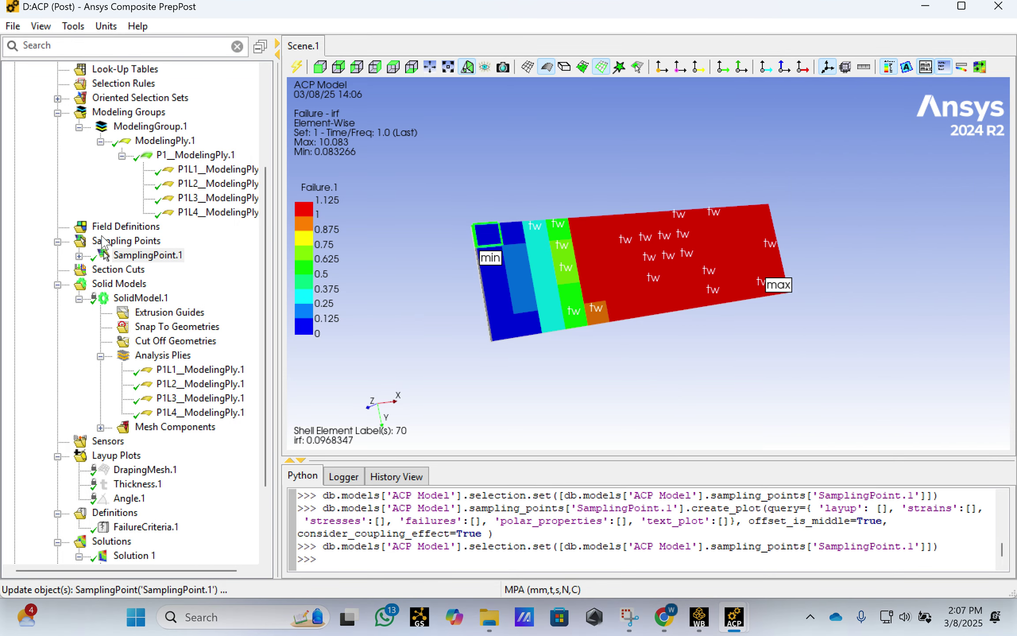
Examine the through-thickness positions of analysis plies P1L1 to P1L4 from an edge-on view, and return to a face view.
{"action": "left_click", "coordinate": [200, 369]}
{"action": "left_click_drag", "start_coordinate": [527, 272], "coordinate": [497, 231]}
{"action": "left_click", "coordinate": [206, 384]}
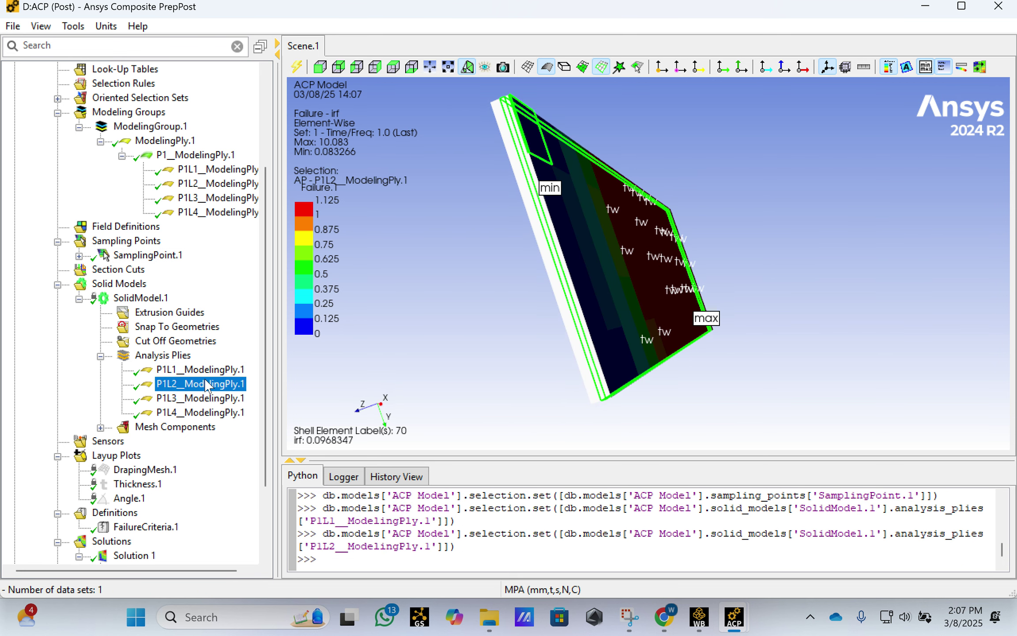
{"action": "left_click", "coordinate": [204, 399]}
{"action": "left_click", "coordinate": [204, 411]}
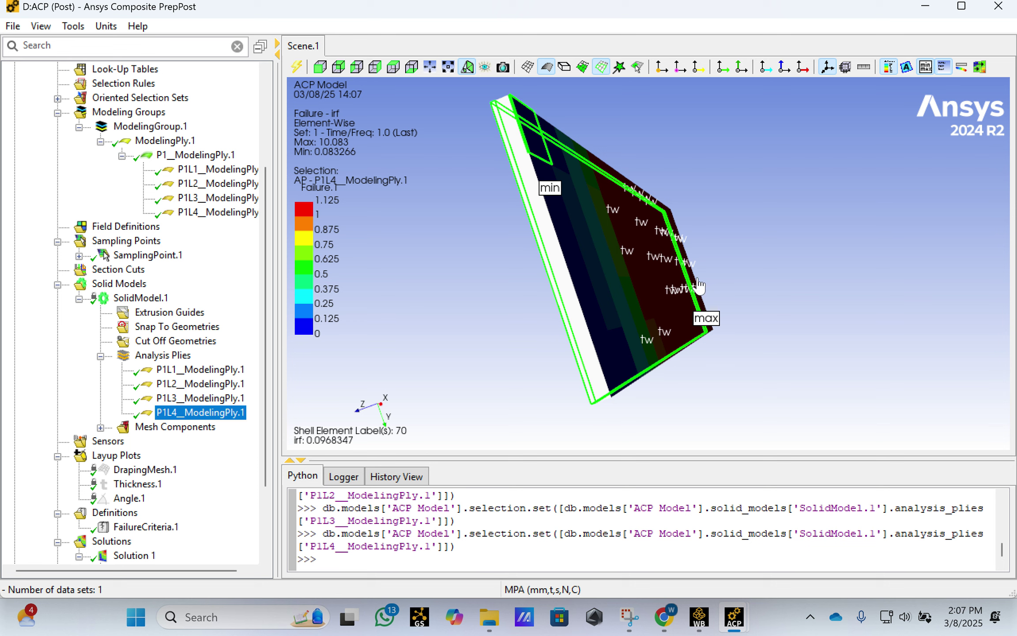
{"action": "left_click_drag", "start_coordinate": [698, 286], "coordinate": [785, 248]}
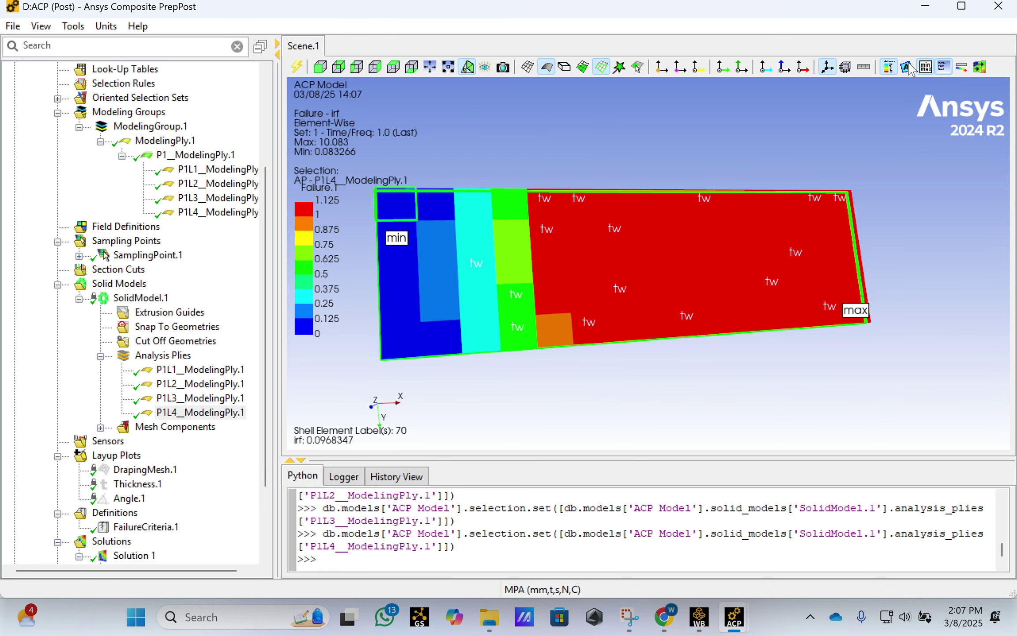
Hide the failure plot's min/max labels, failure-mode text and legend one after another, showing each again.
{"action": "left_click", "coordinate": [925, 67]}
{"action": "left_click", "coordinate": [926, 67]}
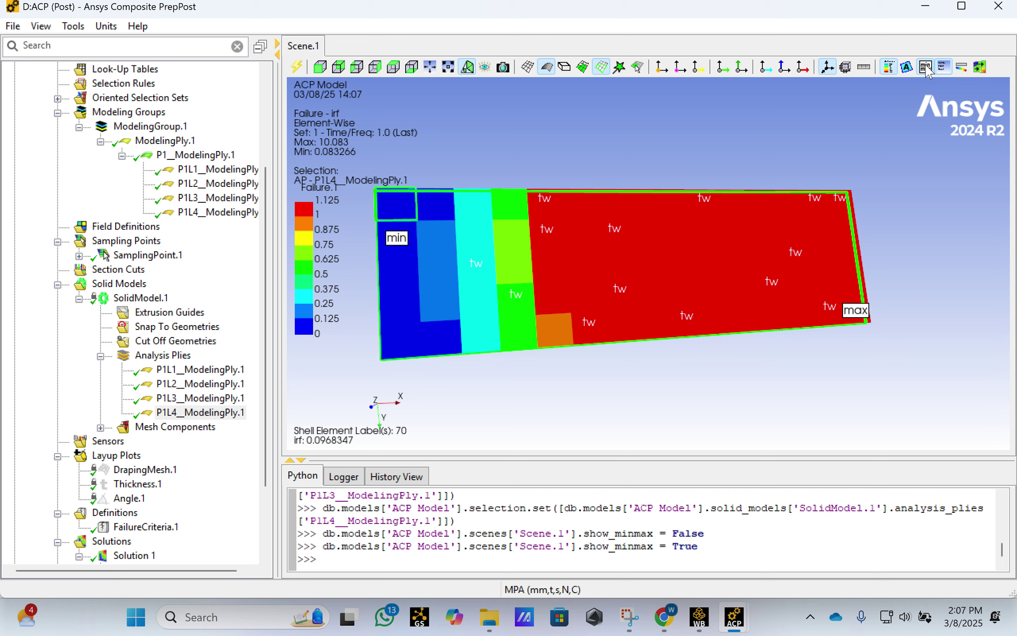
{"action": "left_click", "coordinate": [908, 68]}
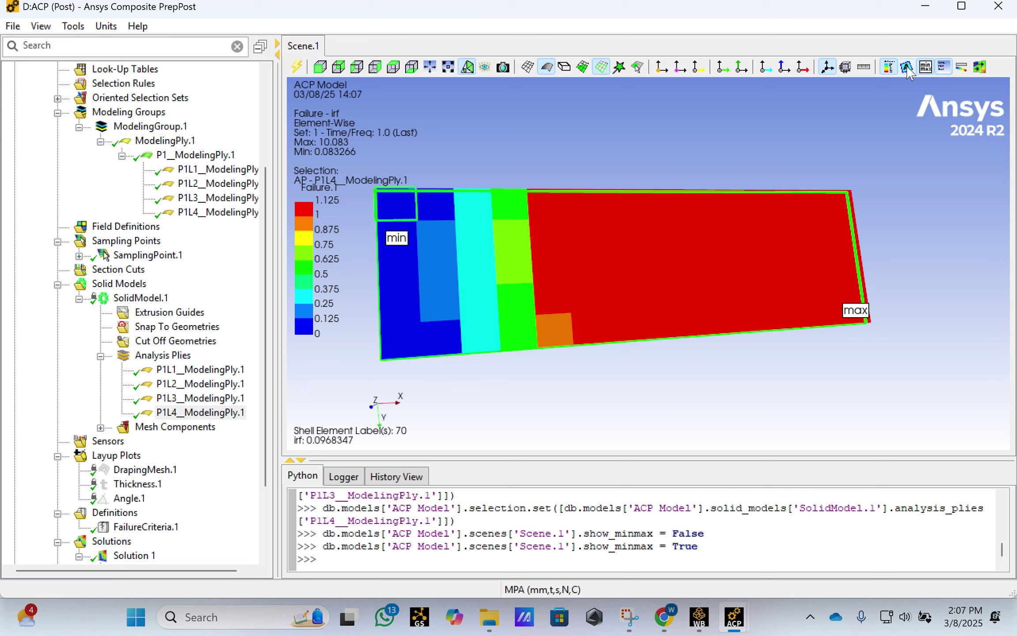
{"action": "left_click", "coordinate": [907, 68]}
{"action": "left_click", "coordinate": [907, 68]}
{"action": "left_click", "coordinate": [908, 68]}
{"action": "left_click", "coordinate": [889, 67]}
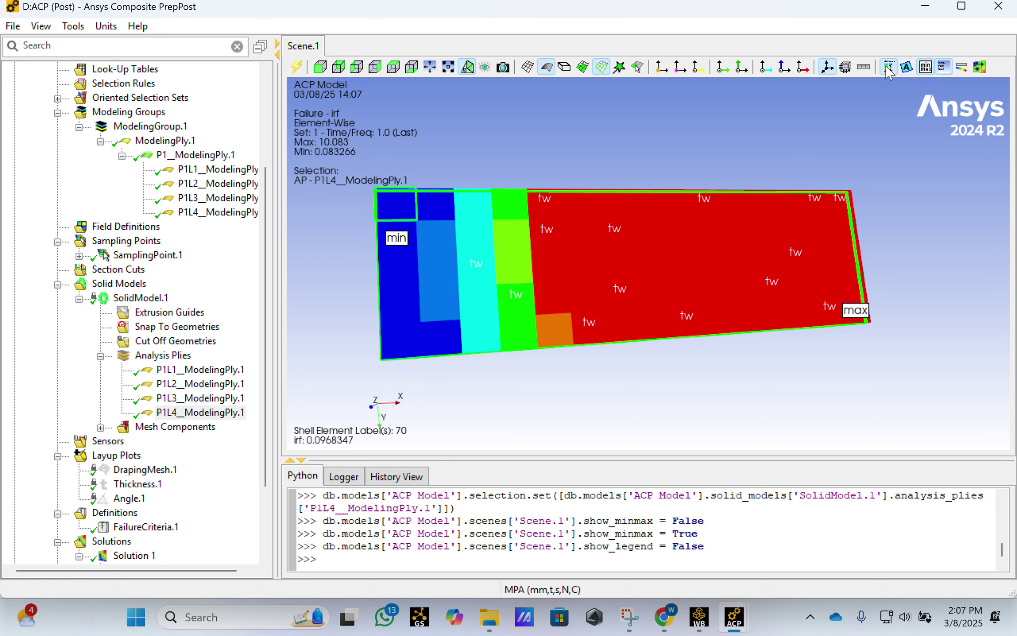
{"action": "left_click", "coordinate": [888, 69]}
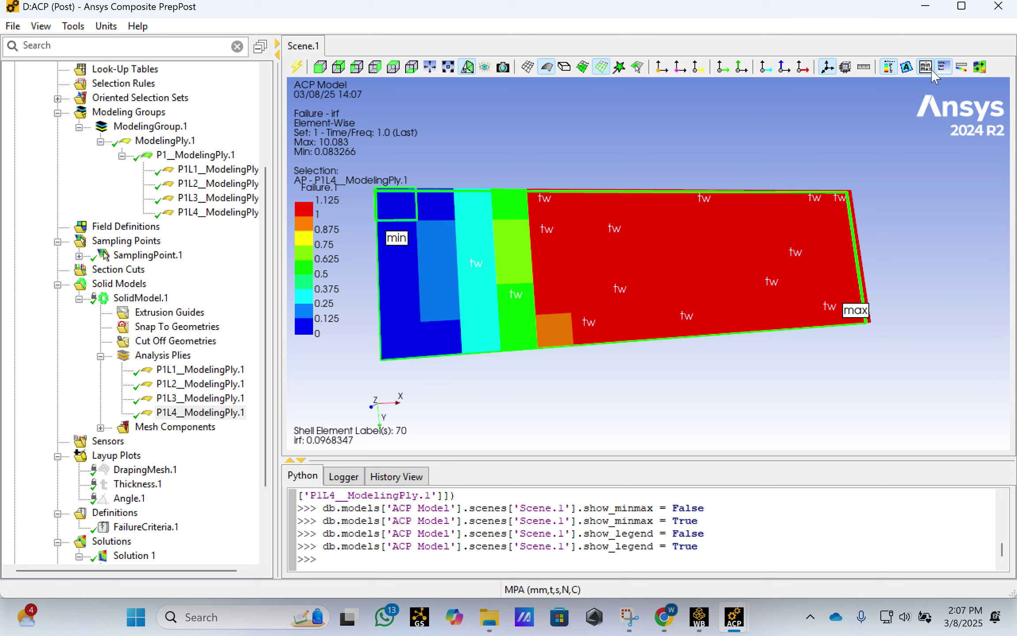
Review the general properties of the Deformation.1 plot and close them without changes.
{"action": "scroll", "coordinate": [132, 423], "scroll_direction": "down", "scroll_amount": 2}
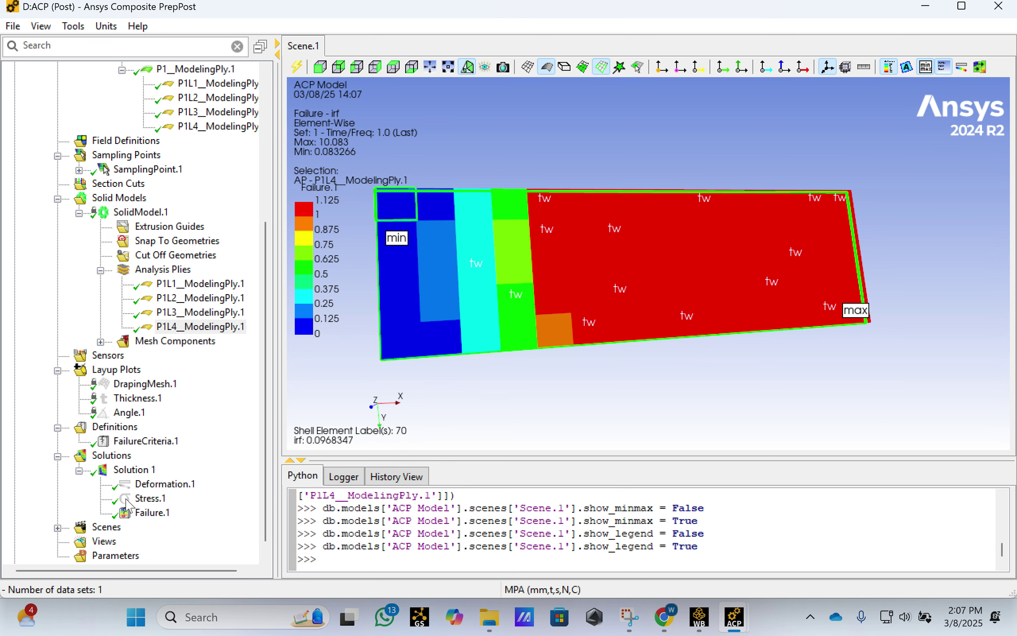
{"action": "left_click", "coordinate": [150, 485]}
{"action": "right_click", "coordinate": [150, 485]}
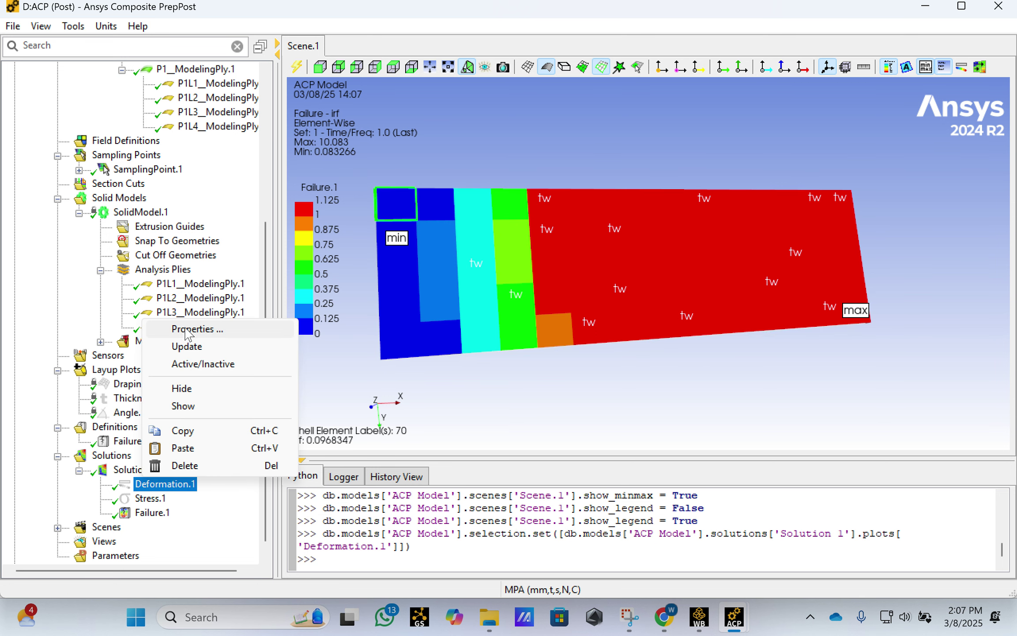
{"action": "left_click", "coordinate": [187, 330]}
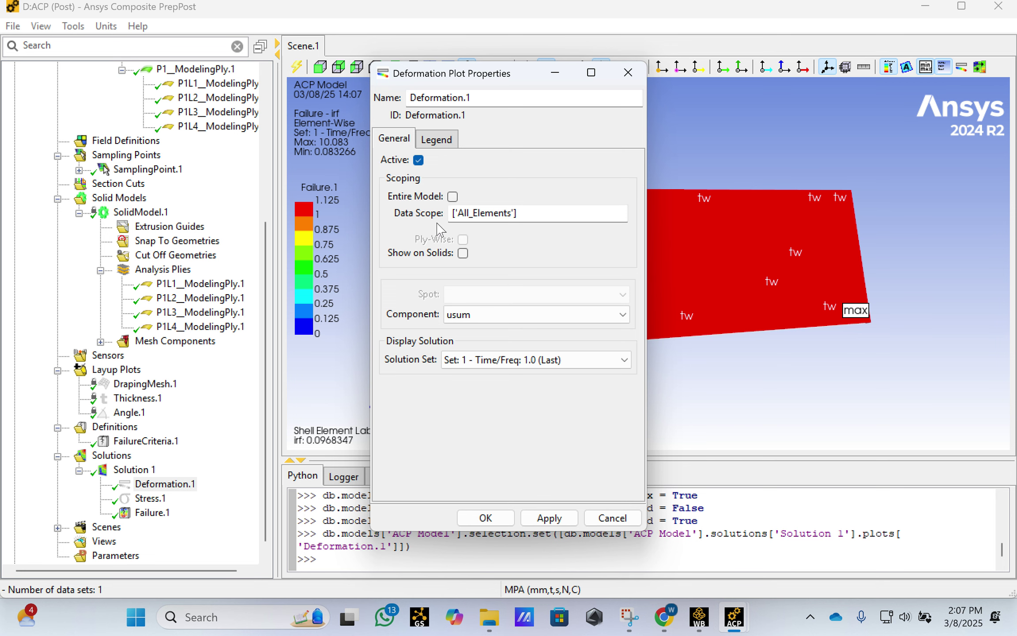
{"action": "left_click", "coordinate": [628, 72]}
Set the evaluation spot of the ply-wise Stress.1 plot to top and update the plot.
{"action": "left_click", "coordinate": [150, 498]}
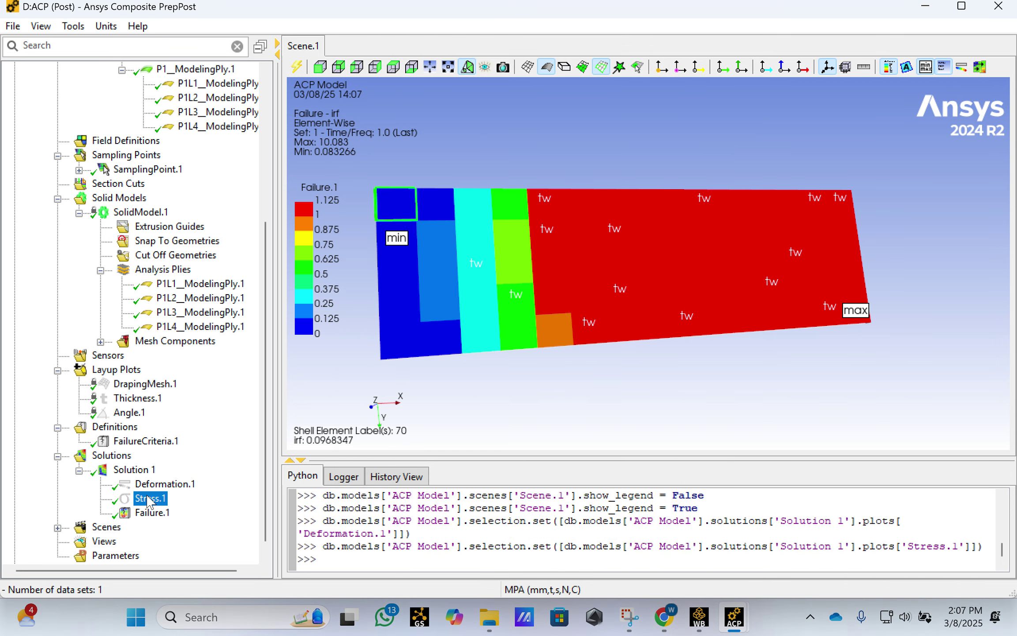
{"action": "right_click", "coordinate": [150, 498]}
{"action": "left_click", "coordinate": [200, 346]}
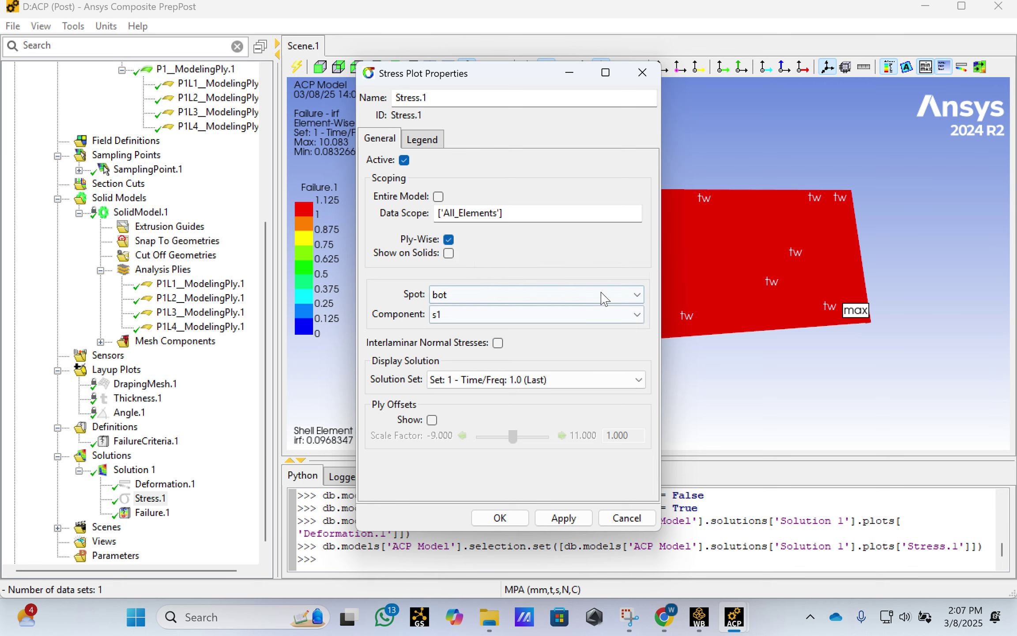
{"action": "left_click", "coordinate": [634, 296]}
{"action": "left_click", "coordinate": [627, 334]}
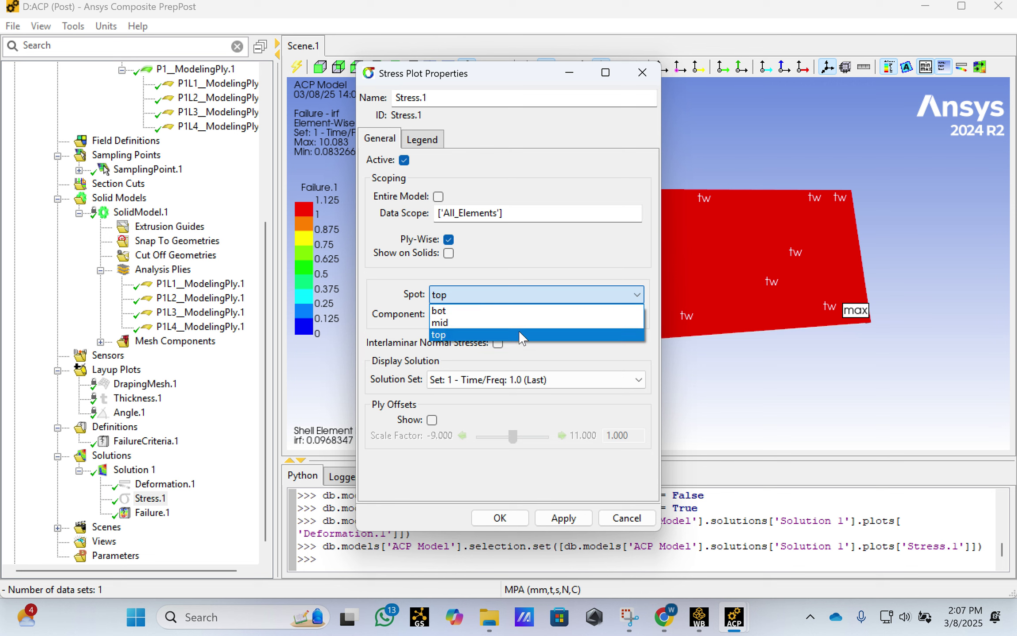
{"action": "left_click", "coordinate": [583, 321]}
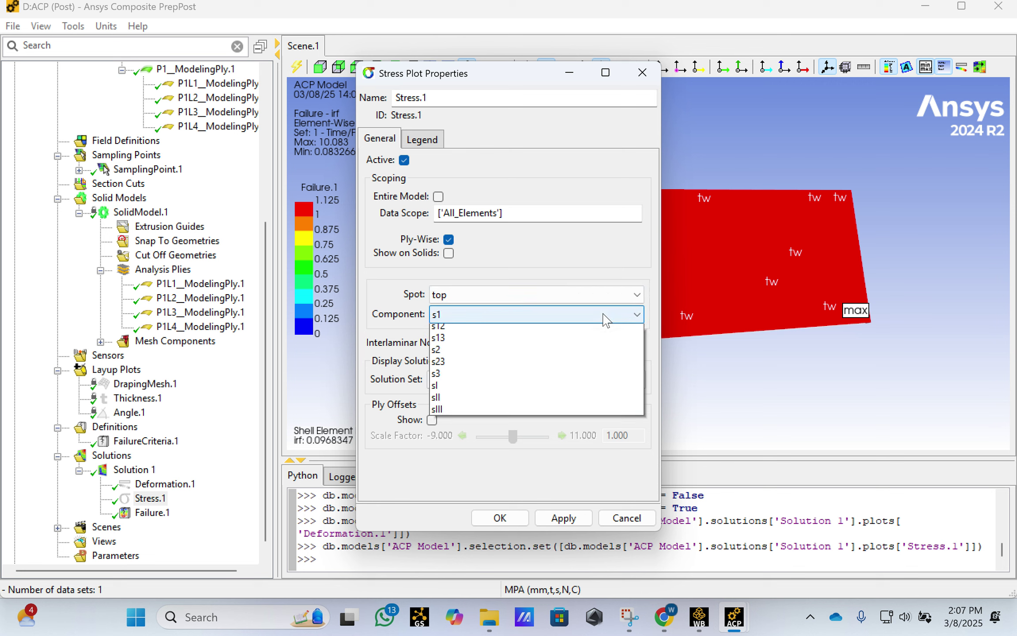
{"action": "left_click", "coordinate": [582, 329]}
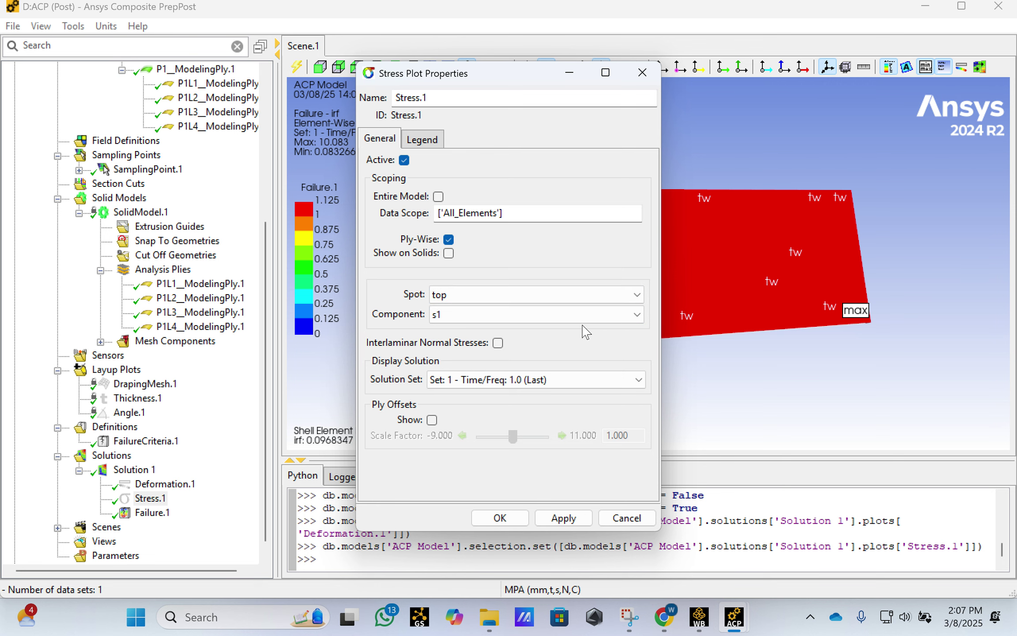
{"action": "left_click", "coordinate": [564, 519]}
{"action": "left_click", "coordinate": [501, 517]}
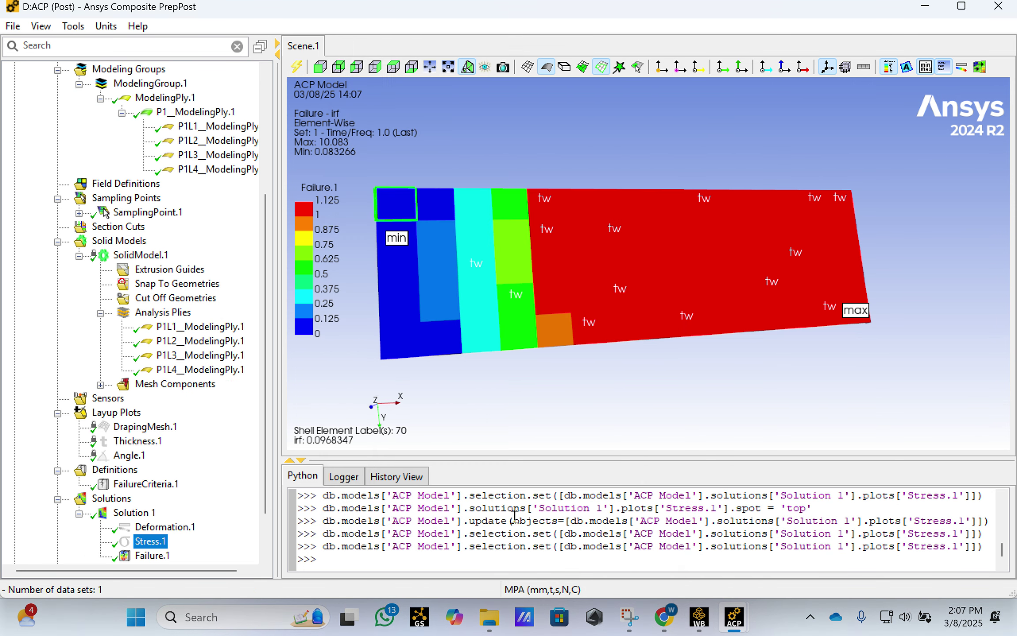
Scope the Stress.1 plot to the entire model and update it.
{"action": "key", "text": "Return"}
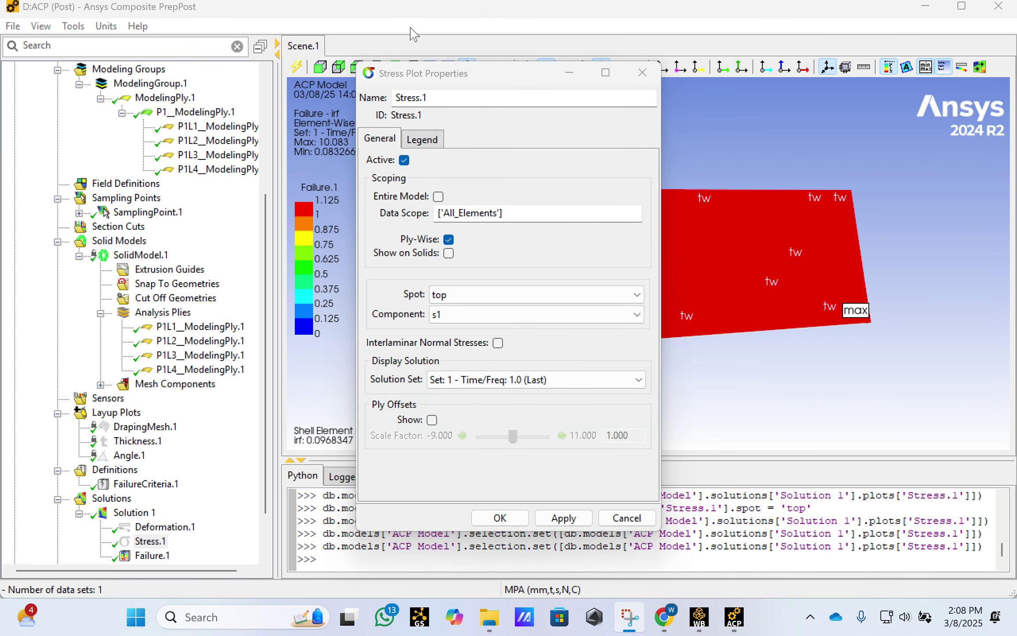
{"action": "left_click", "coordinate": [438, 196]}
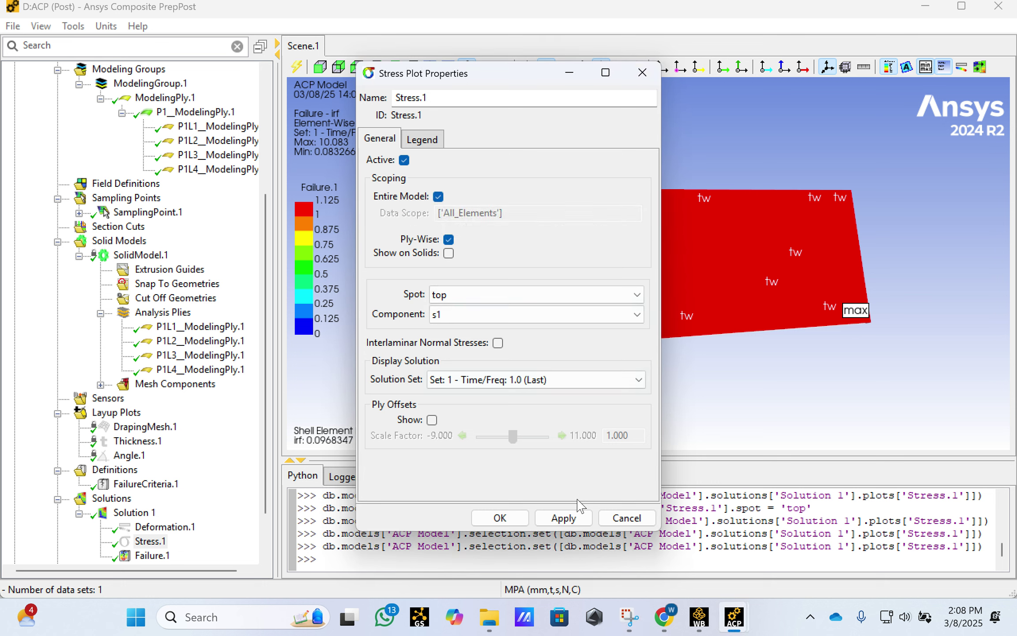
{"action": "left_click", "coordinate": [572, 524]}
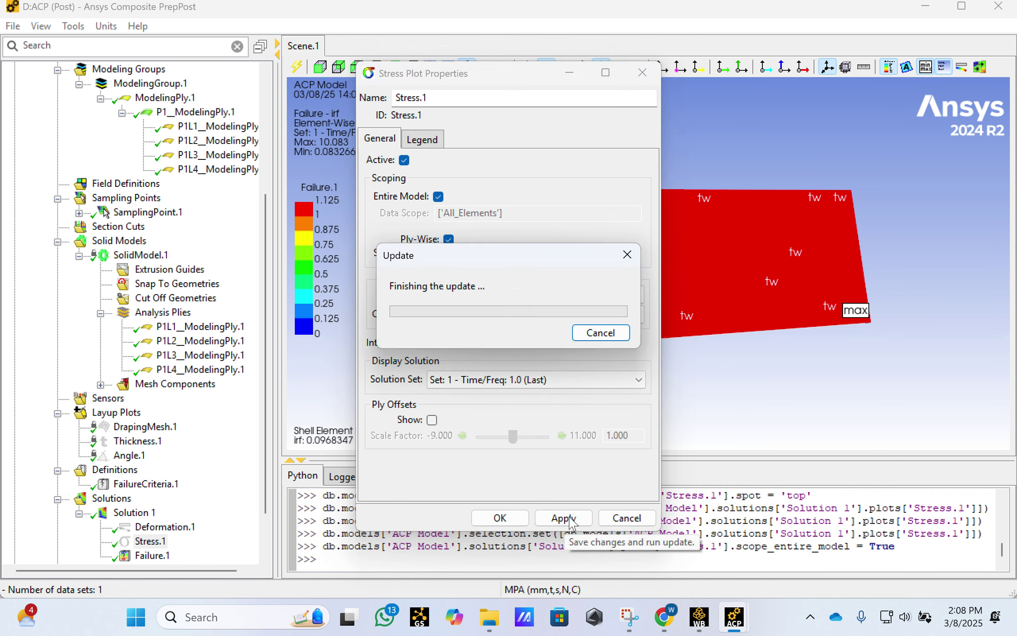
{"action": "left_click", "coordinate": [503, 517]}
Scope the Failure.1 plot to the entire model, make it ply-wise and update it.
{"action": "scroll", "coordinate": [183, 496], "scroll_direction": "down", "scroll_amount": 1}
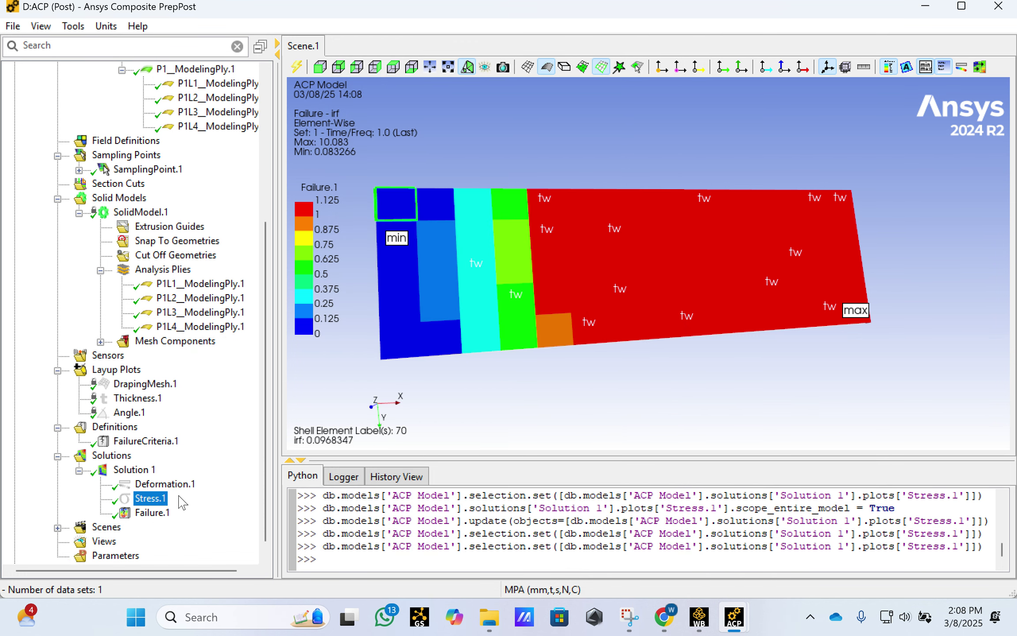
{"action": "left_click", "coordinate": [152, 512]}
{"action": "right_click", "coordinate": [152, 512]}
{"action": "left_click", "coordinate": [196, 357]}
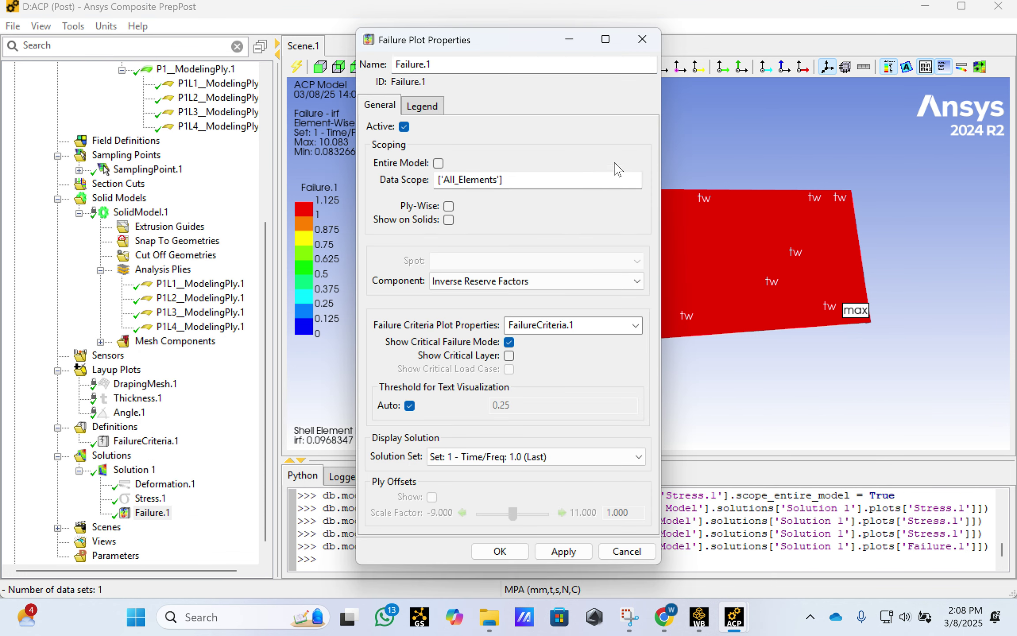
{"action": "left_click", "coordinate": [439, 163]}
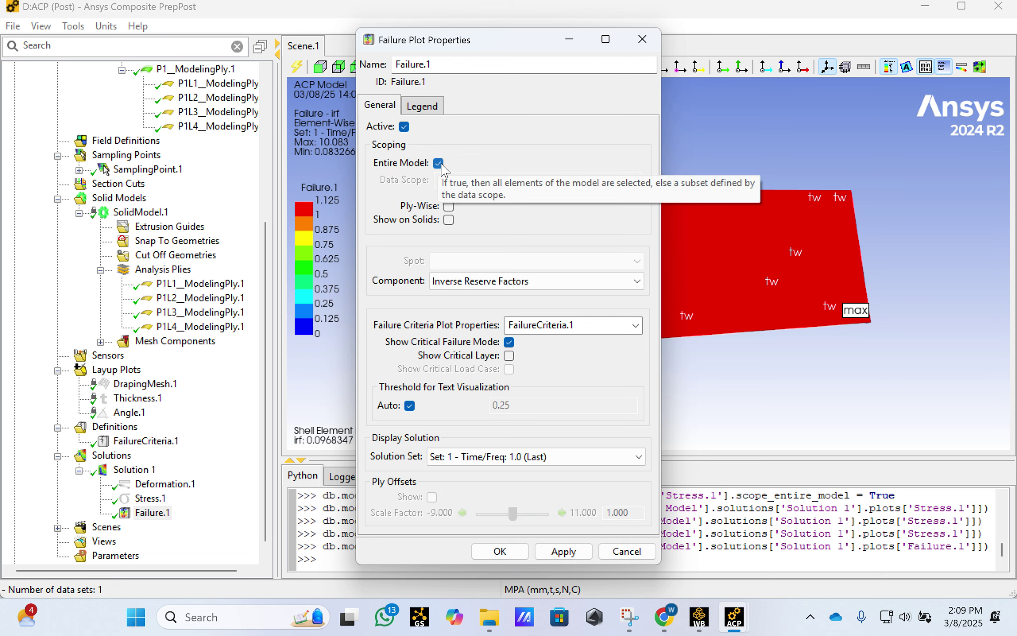
{"action": "left_click", "coordinate": [448, 206]}
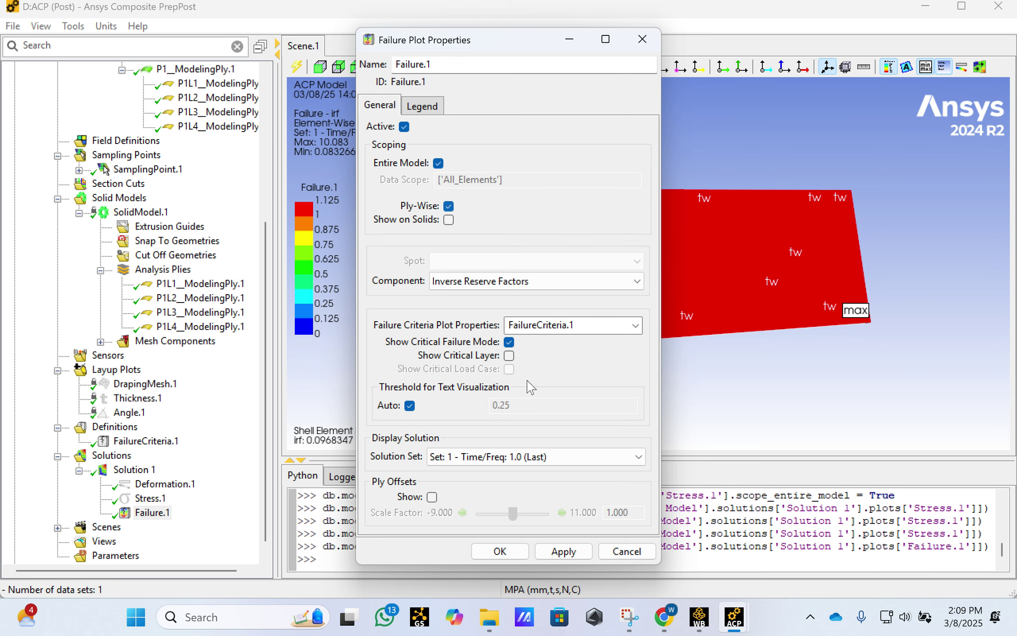
{"action": "left_click", "coordinate": [559, 551]}
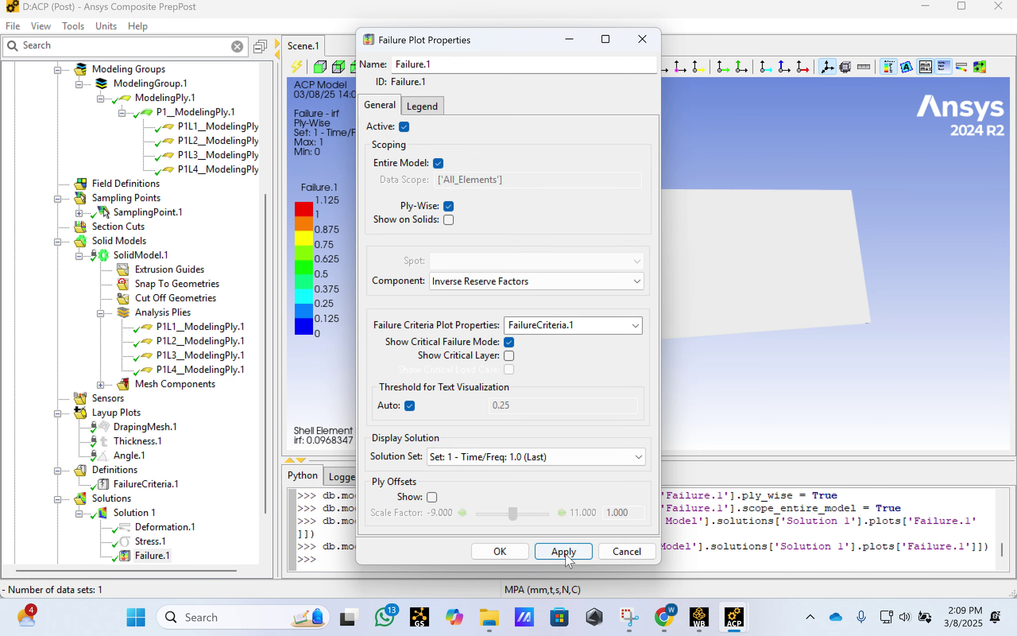
{"action": "left_click", "coordinate": [500, 551]}
Scope the Deformation.1 plot to the entire model and update it.
{"action": "left_click", "coordinate": [171, 527]}
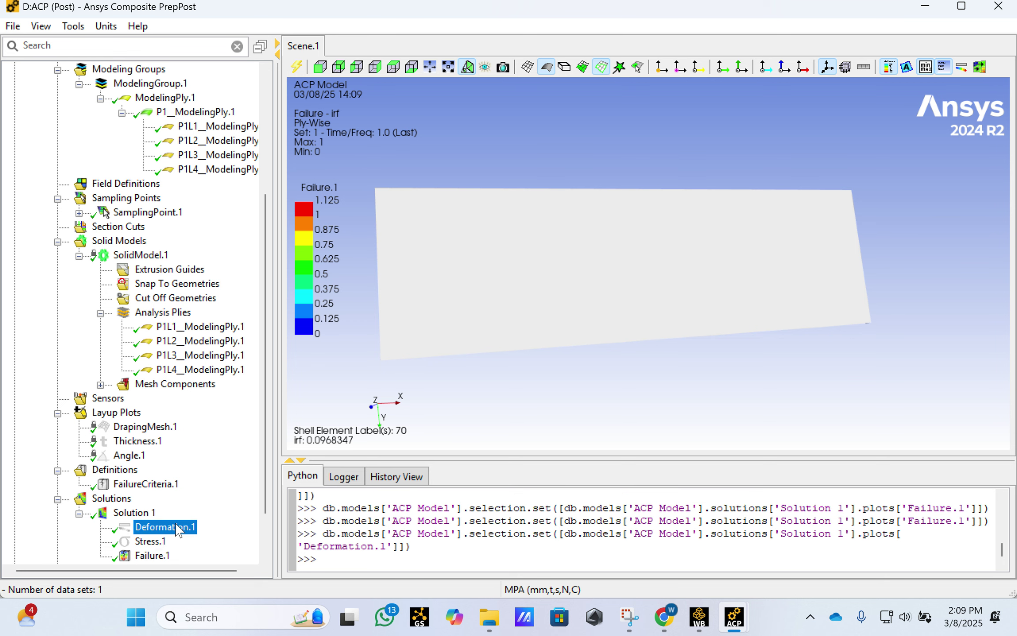
{"action": "right_click", "coordinate": [171, 527]}
{"action": "left_click", "coordinate": [219, 366]}
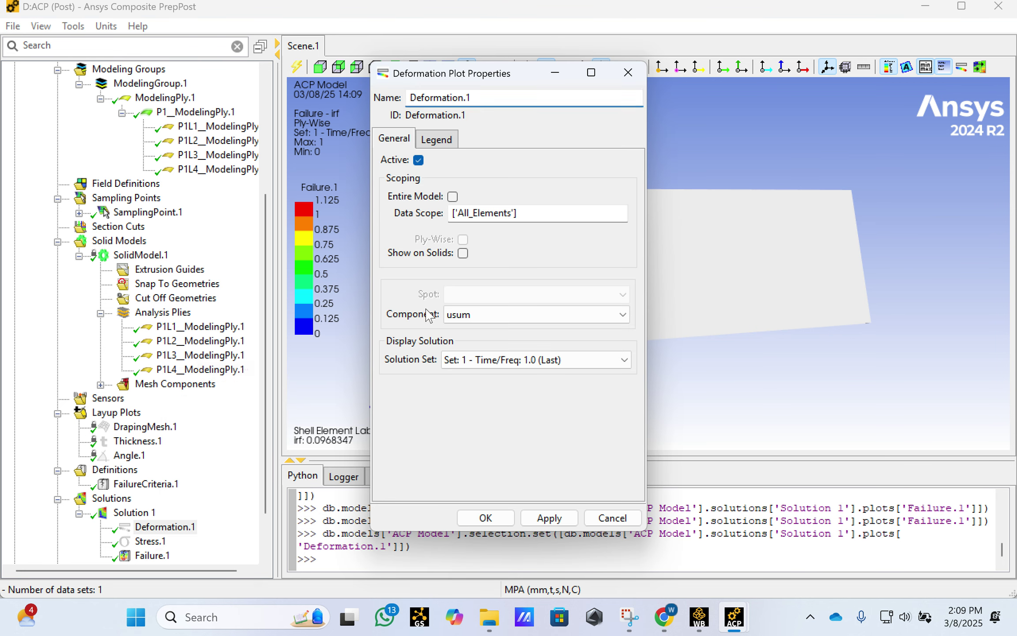
{"action": "left_click", "coordinate": [452, 196]}
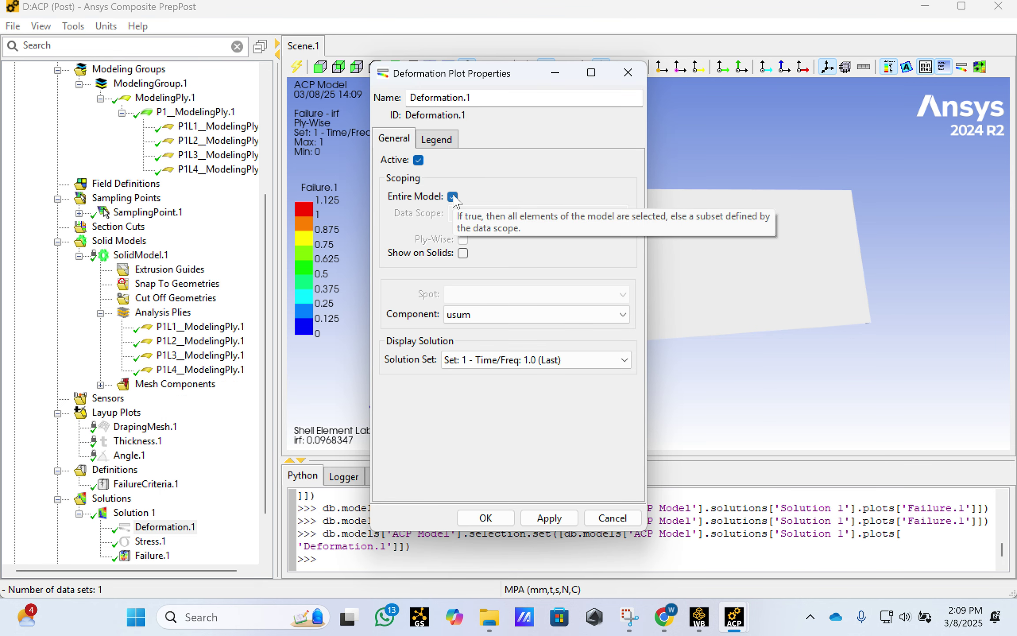
{"action": "left_click", "coordinate": [549, 518]}
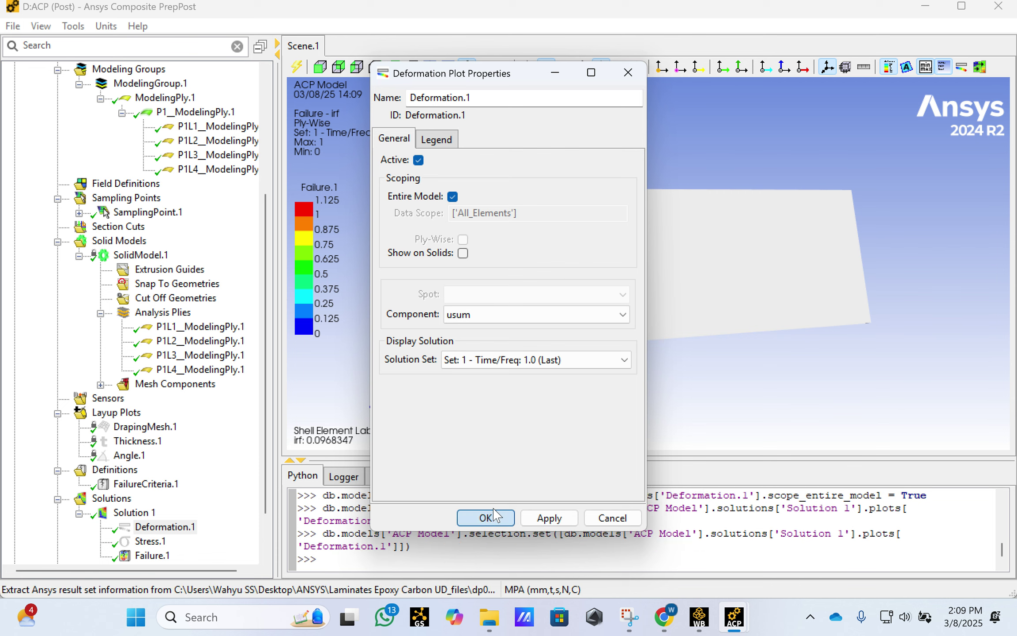
{"action": "left_click", "coordinate": [486, 517]}
Compare the ply-wise failure plots of SolidModel.1's analysis plies P1L1 and P1L2.
{"action": "left_click", "coordinate": [206, 329]}
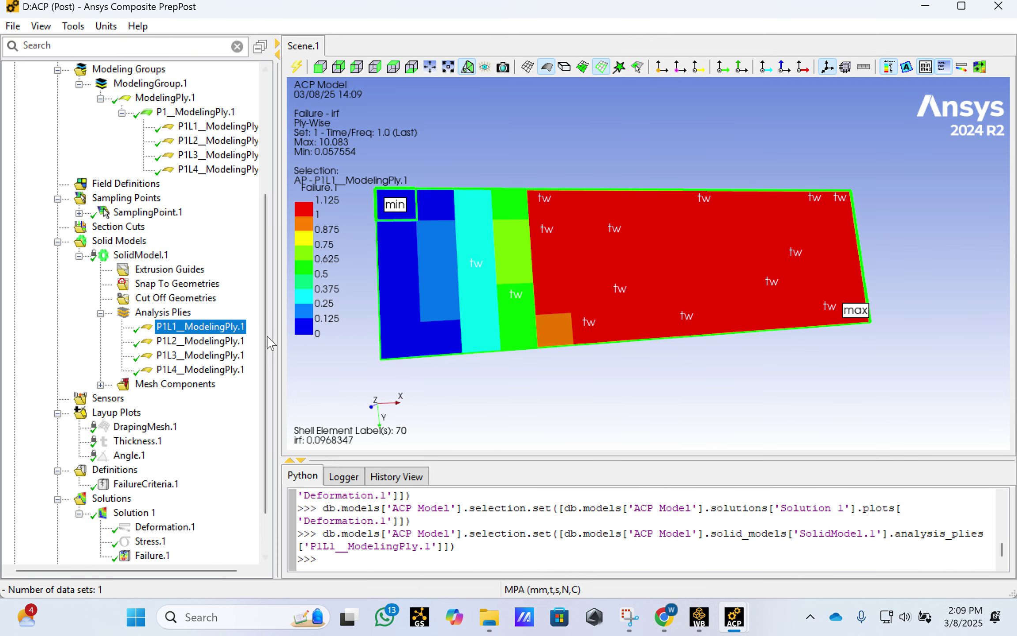
{"action": "left_click", "coordinate": [210, 341]}
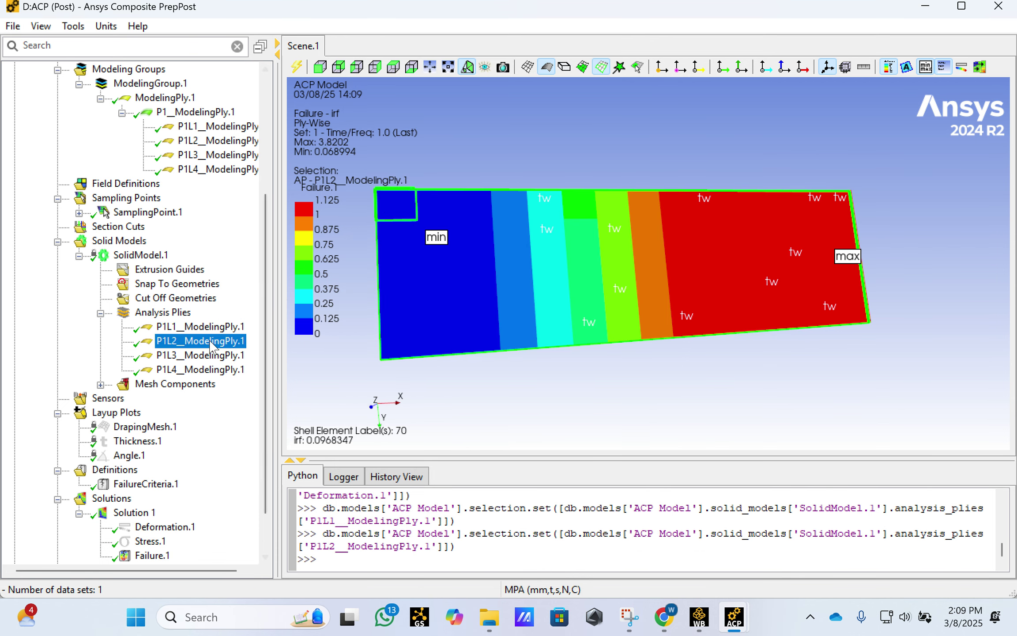
{"action": "left_click", "coordinate": [207, 327]}
Show the fiber directions in the scene and display them on analysis plies P1L1 to P1L4 of SolidModel.1 in turn.
{"action": "scroll", "coordinate": [790, 249], "scroll_direction": "down", "scroll_amount": 1}
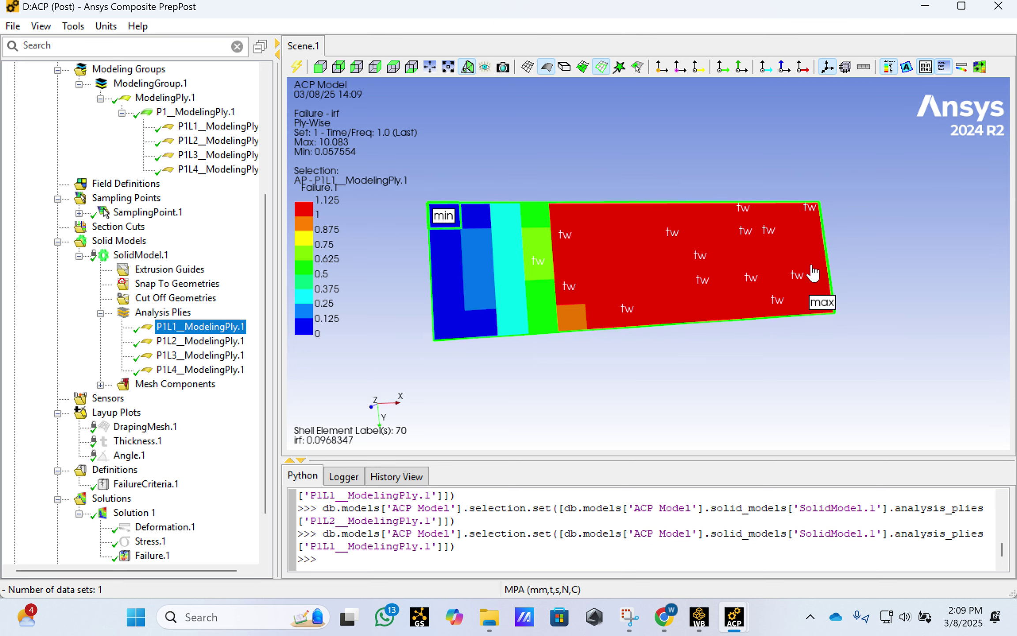
{"action": "scroll", "coordinate": [749, 341], "scroll_direction": "down", "scroll_amount": 1}
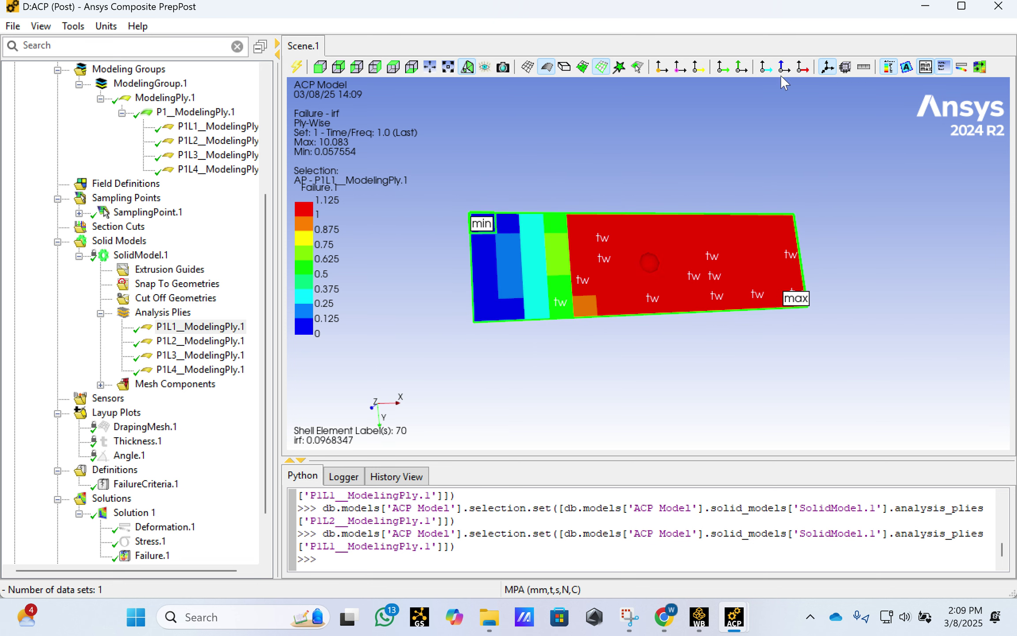
{"action": "left_click", "coordinate": [723, 68]}
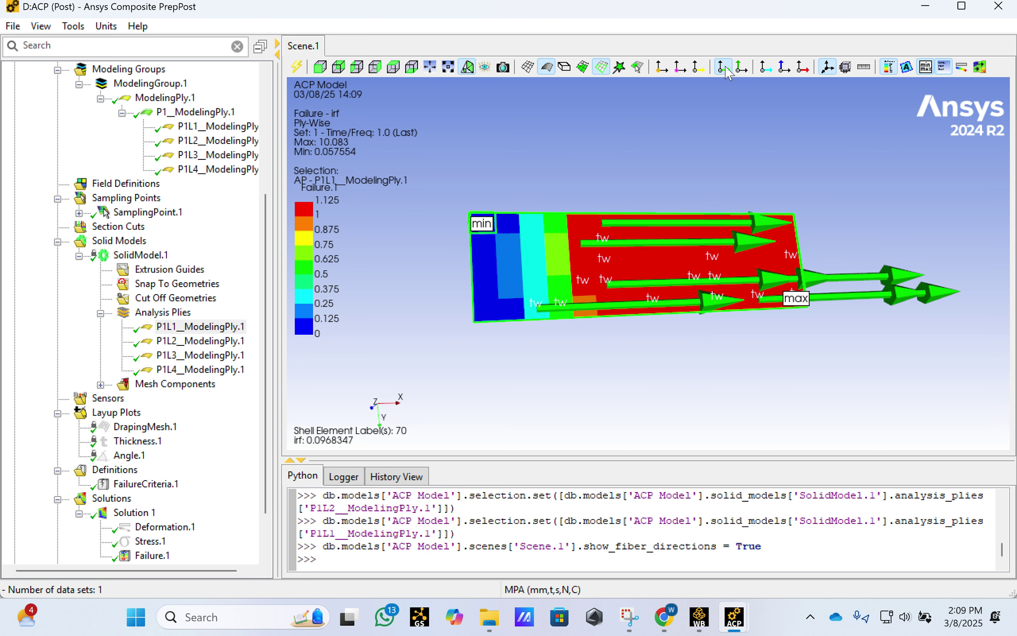
{"action": "left_click", "coordinate": [218, 342]}
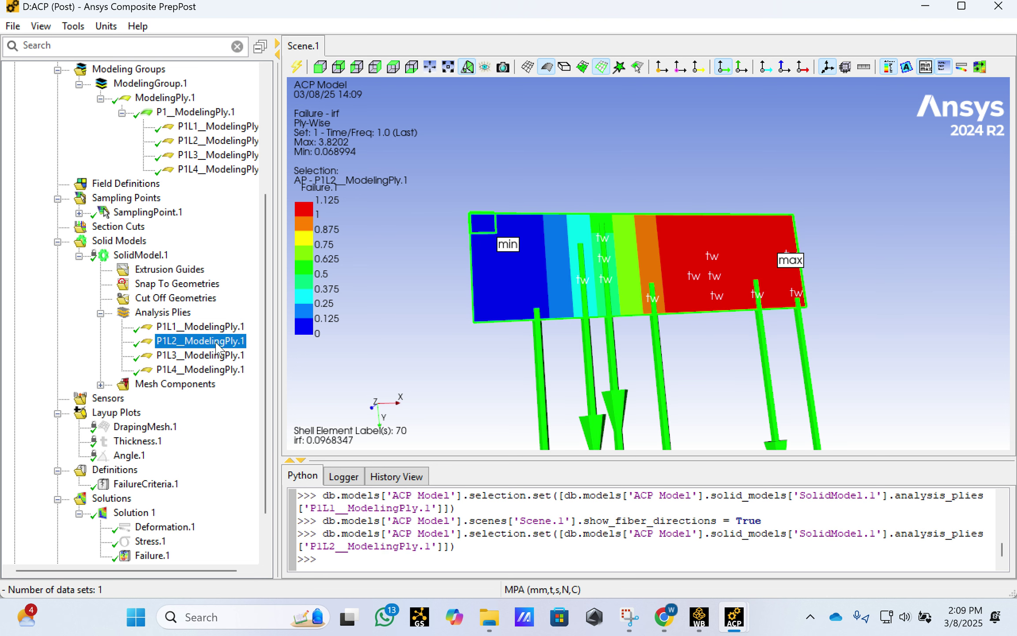
{"action": "left_click", "coordinate": [212, 355]}
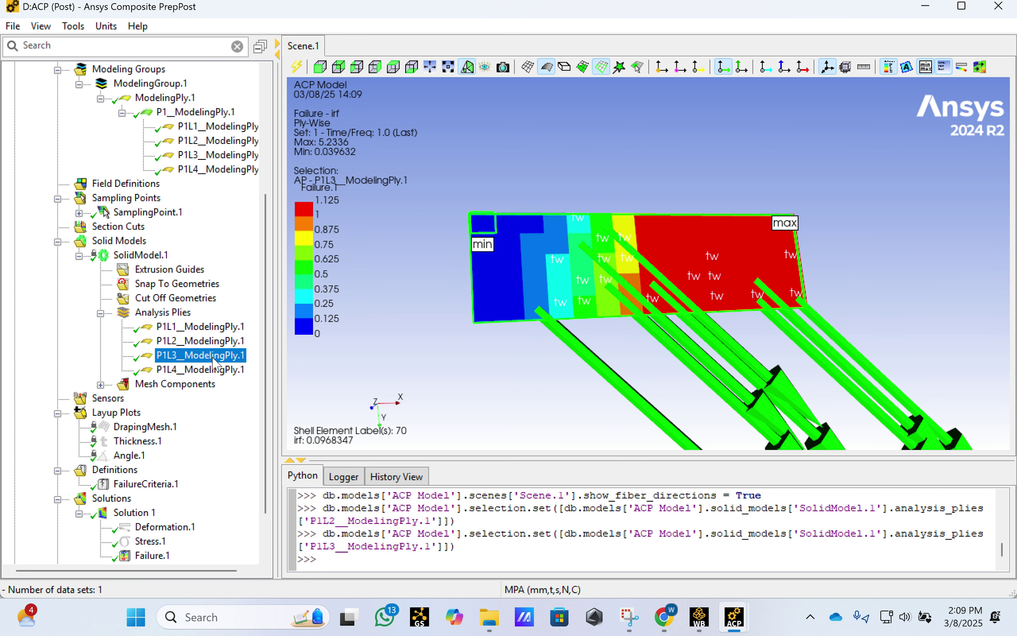
{"action": "left_click", "coordinate": [213, 367]}
Examine the failure plot and fiber directions of SolidModel.1's P1L3 ply from several angles.
{"action": "left_click_drag", "start_coordinate": [424, 374], "coordinate": [458, 233]}
{"action": "left_click", "coordinate": [204, 357]}
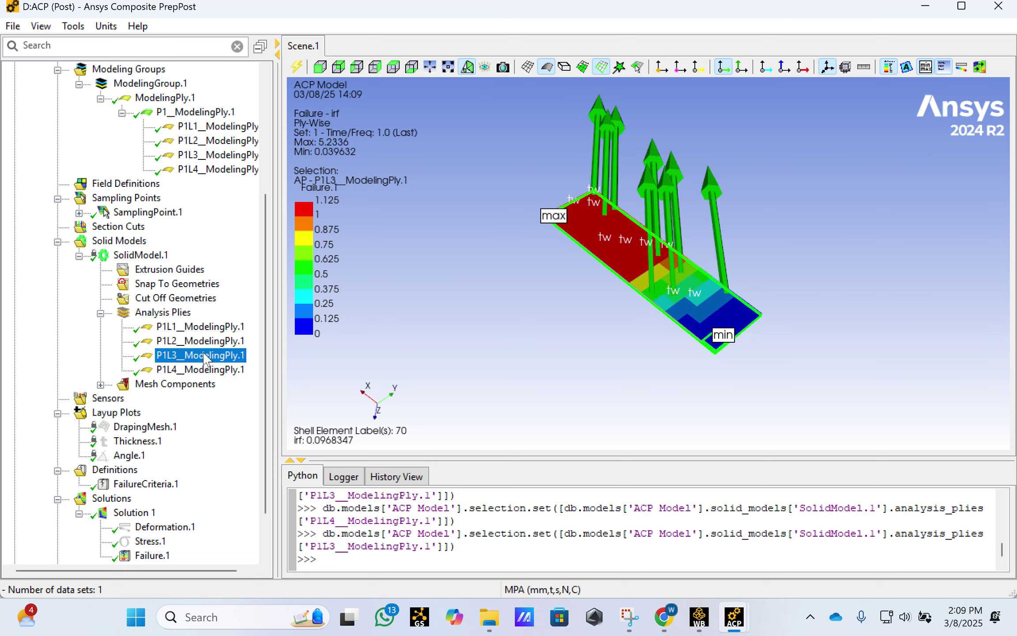
{"action": "scroll", "coordinate": [625, 234], "scroll_direction": "up", "scroll_amount": 3}
{"action": "scroll", "coordinate": [840, 260], "scroll_direction": "down", "scroll_amount": 3}
{"action": "left_click_drag", "start_coordinate": [841, 261], "coordinate": [967, 267]}
{"action": "left_click_drag", "start_coordinate": [475, 245], "coordinate": [445, 238]}
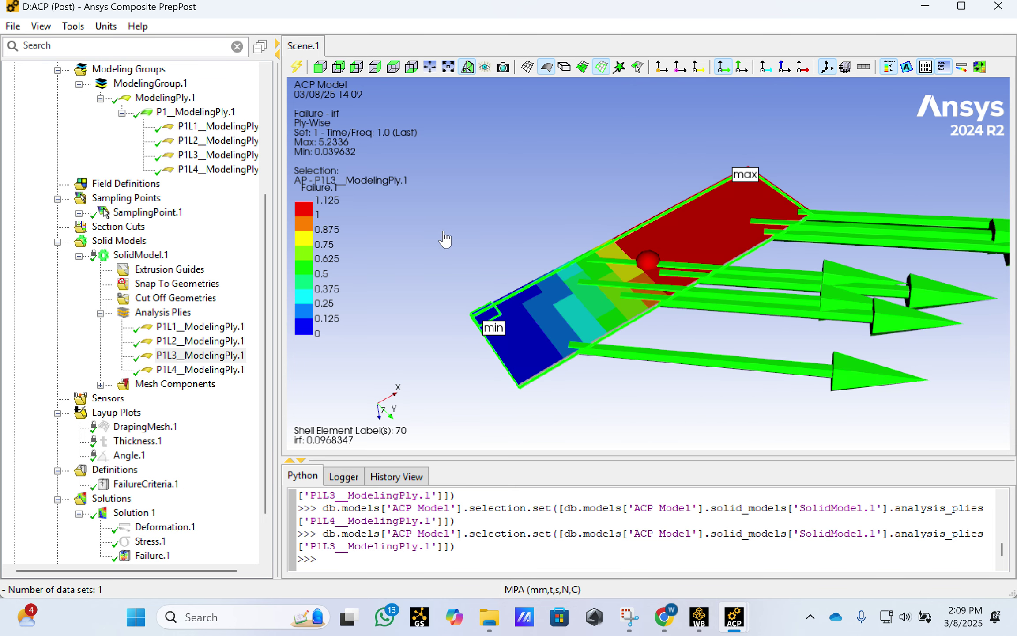
{"action": "scroll", "coordinate": [653, 260], "scroll_direction": "up", "scroll_amount": 2}
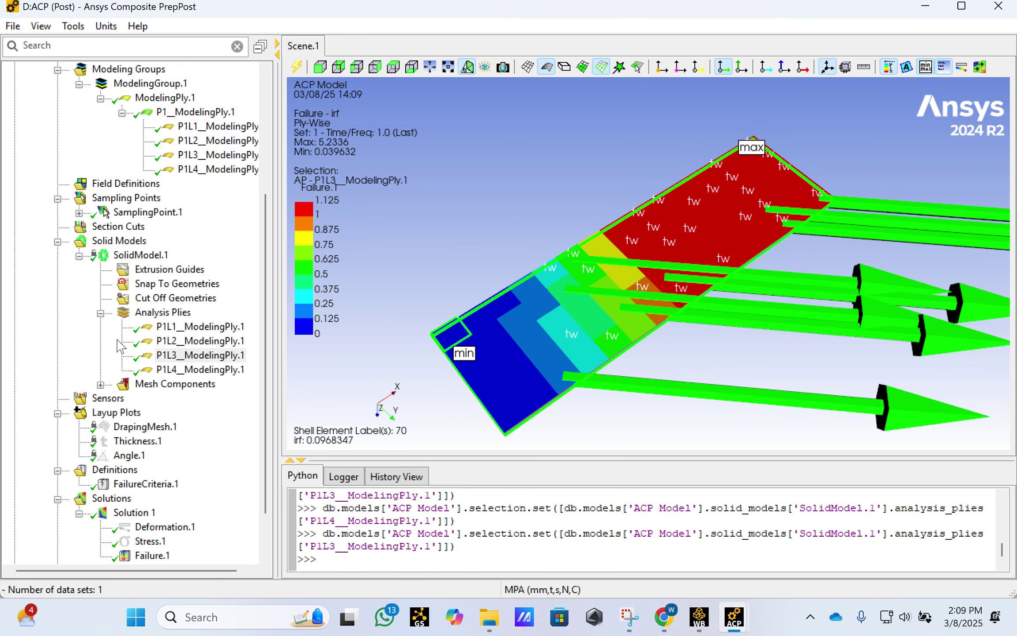
Compare failure and fiber directions across all four SolidModel.1 analysis plies, ending on P1L1.
{"action": "left_click", "coordinate": [208, 370]}
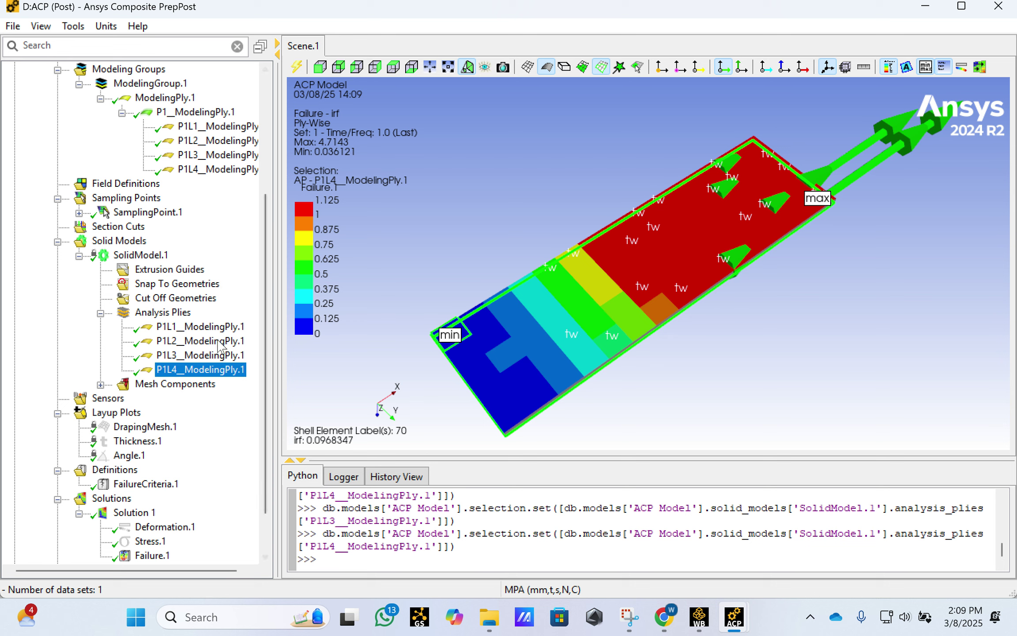
{"action": "left_click", "coordinate": [209, 327]}
{"action": "left_click", "coordinate": [212, 341]}
{"action": "left_click", "coordinate": [211, 355]}
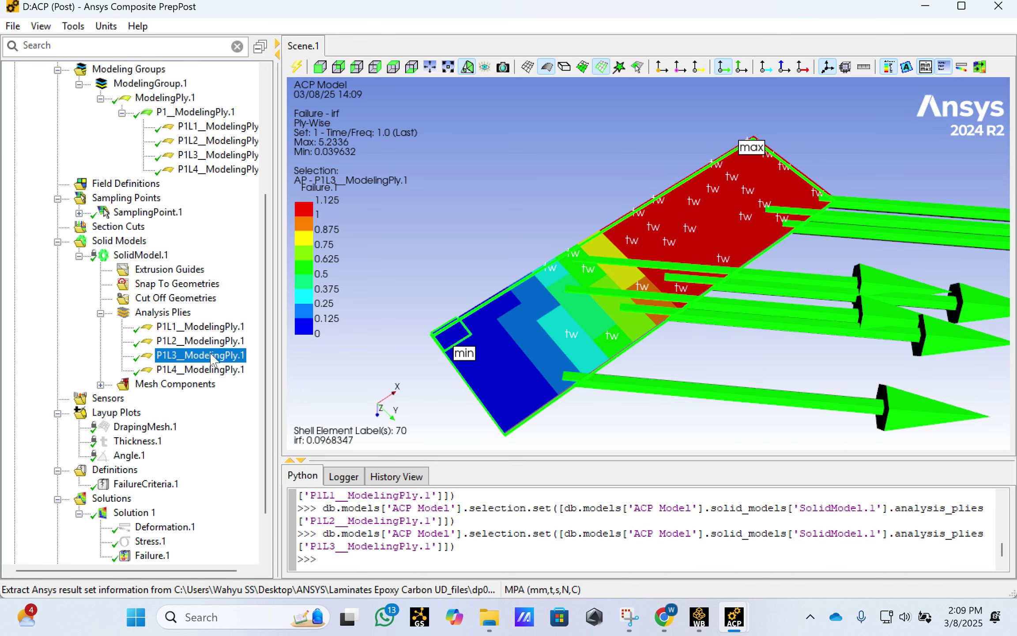
{"action": "key", "text": "Down"}
{"action": "left_click", "coordinate": [215, 328]}
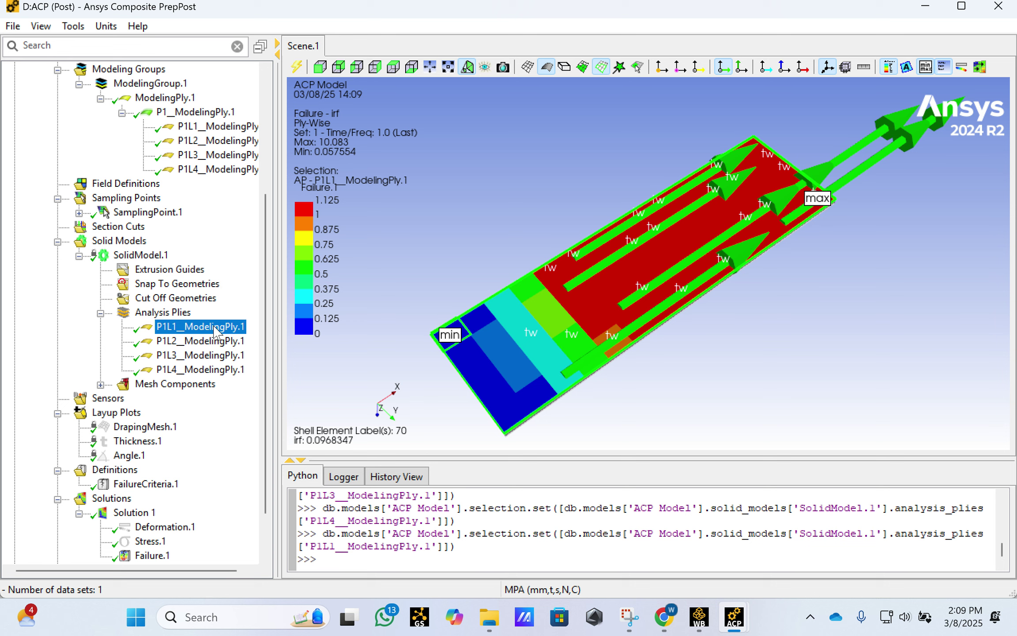
Inspect the failure results of ModelingGroup.1's analysis plies P1L3, P1L2, P1L1 and P1L4 one after another.
{"action": "left_click", "coordinate": [208, 158]}
{"action": "key", "text": "Up"}
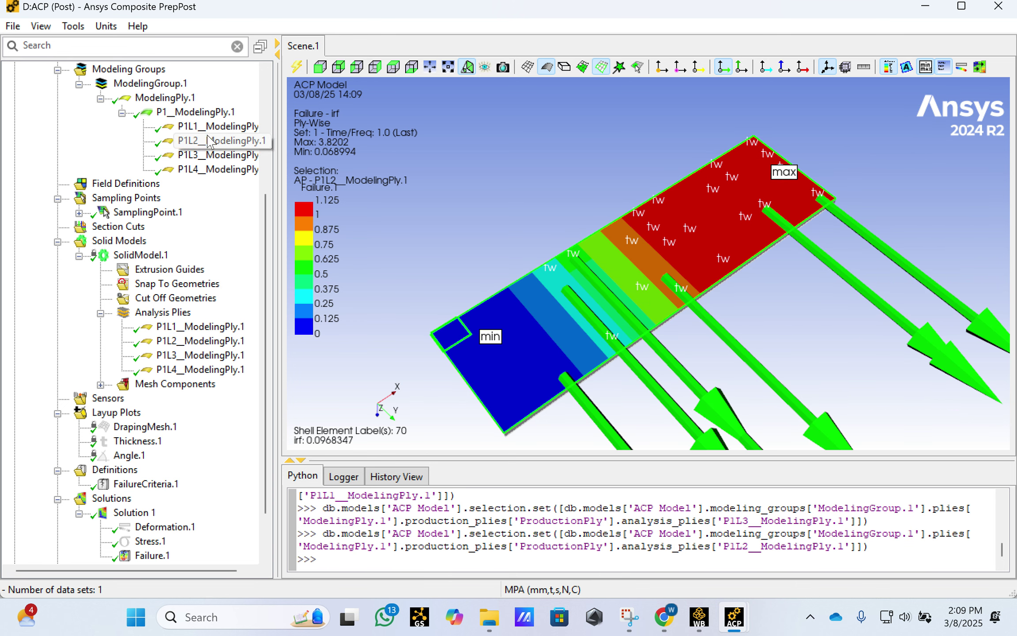
{"action": "key", "text": "Up"}
{"action": "left_click", "coordinate": [211, 168]}
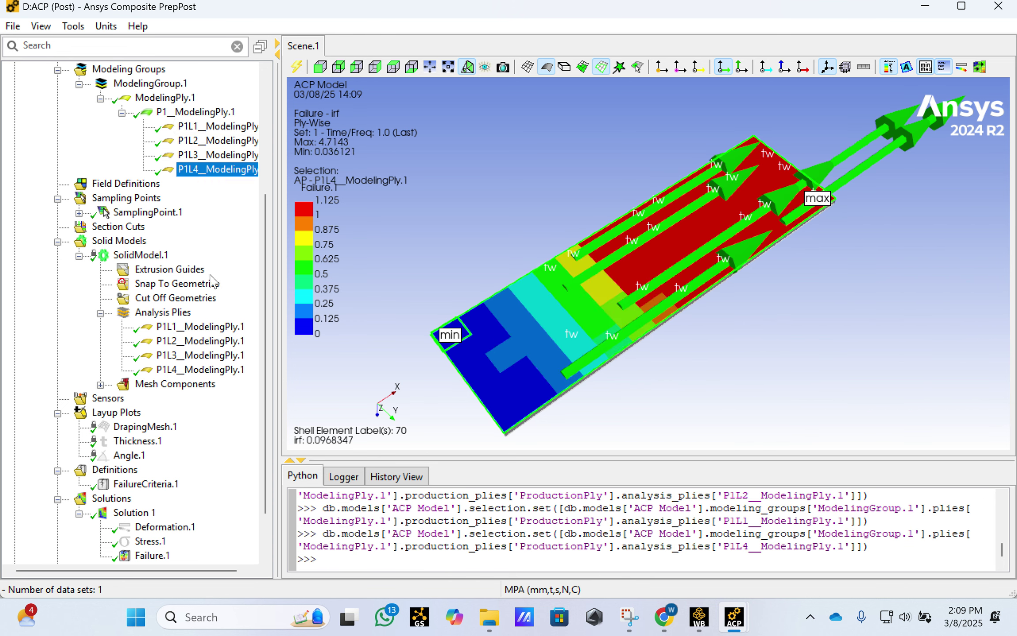
Review the failure results of SolidModel.1's analysis plies P1L1, P1L2 and P1L4 again.
{"action": "left_click", "coordinate": [171, 333]}
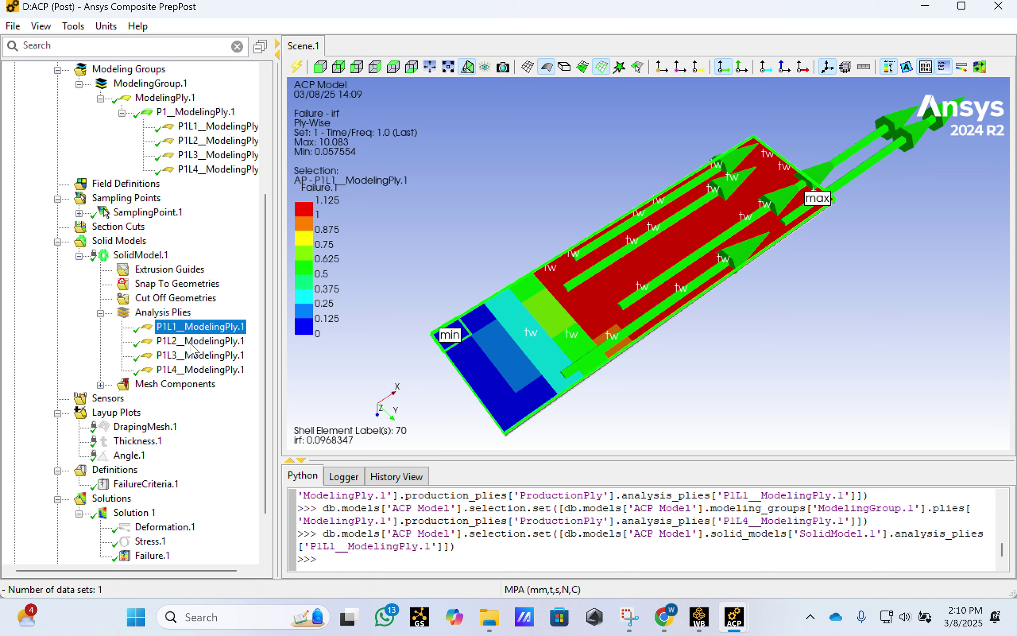
{"action": "left_click", "coordinate": [190, 342]}
{"action": "left_click", "coordinate": [195, 369]}
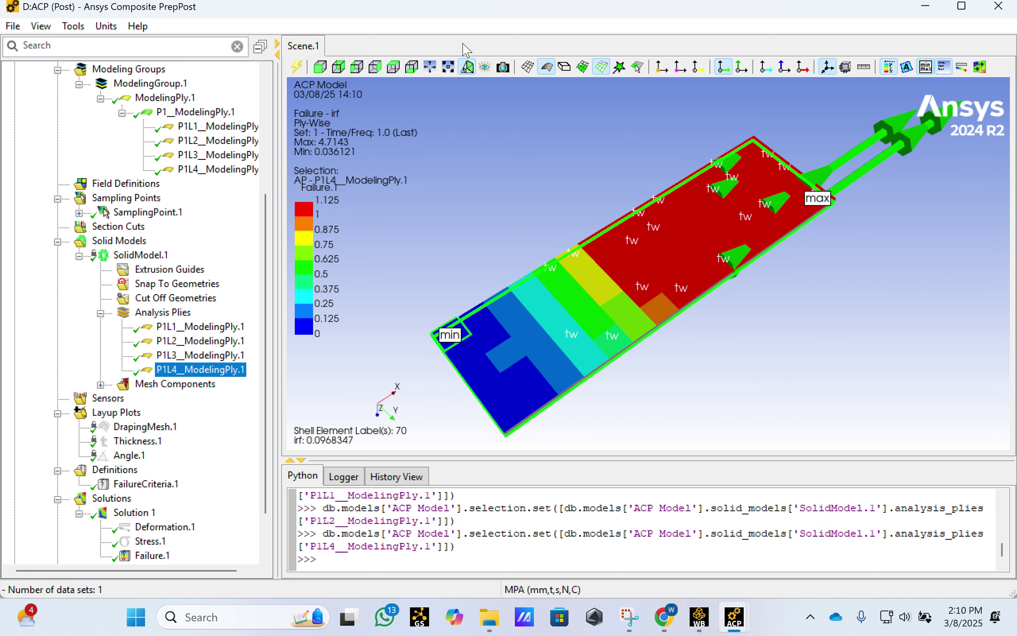